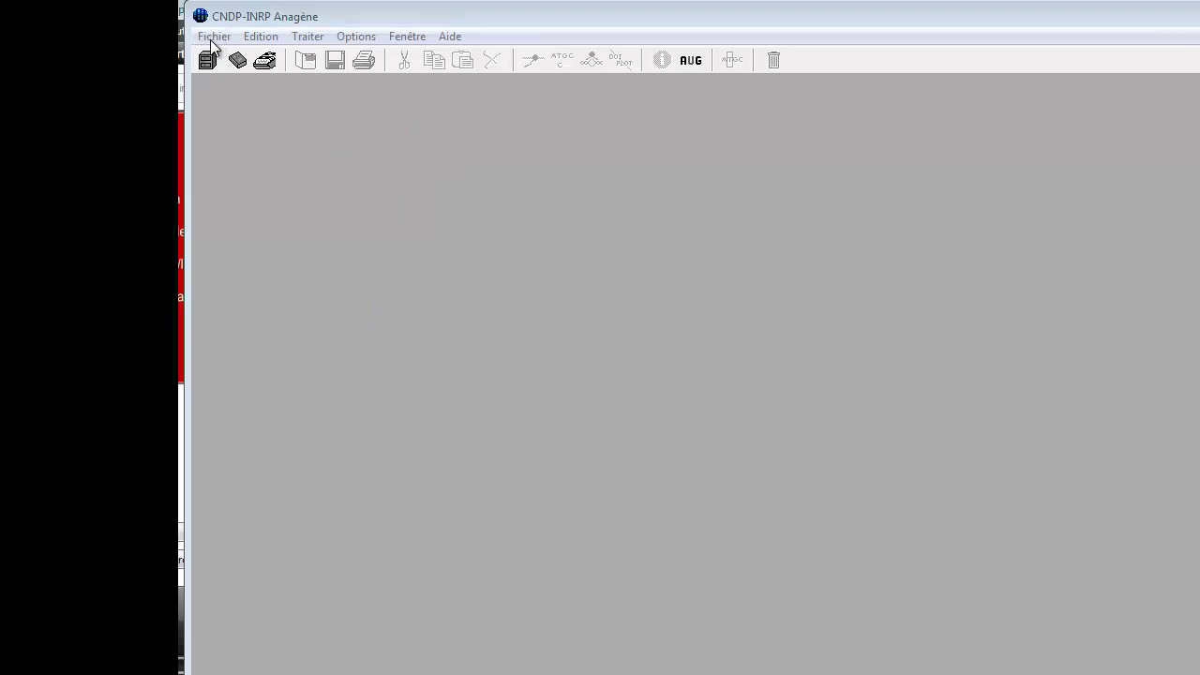
Step: Open the sequence bank, collapse the Terminale S branch, look at the Seconde folder and close the bank without loading anything
{"action": "left_click", "coordinate": [214, 36]}
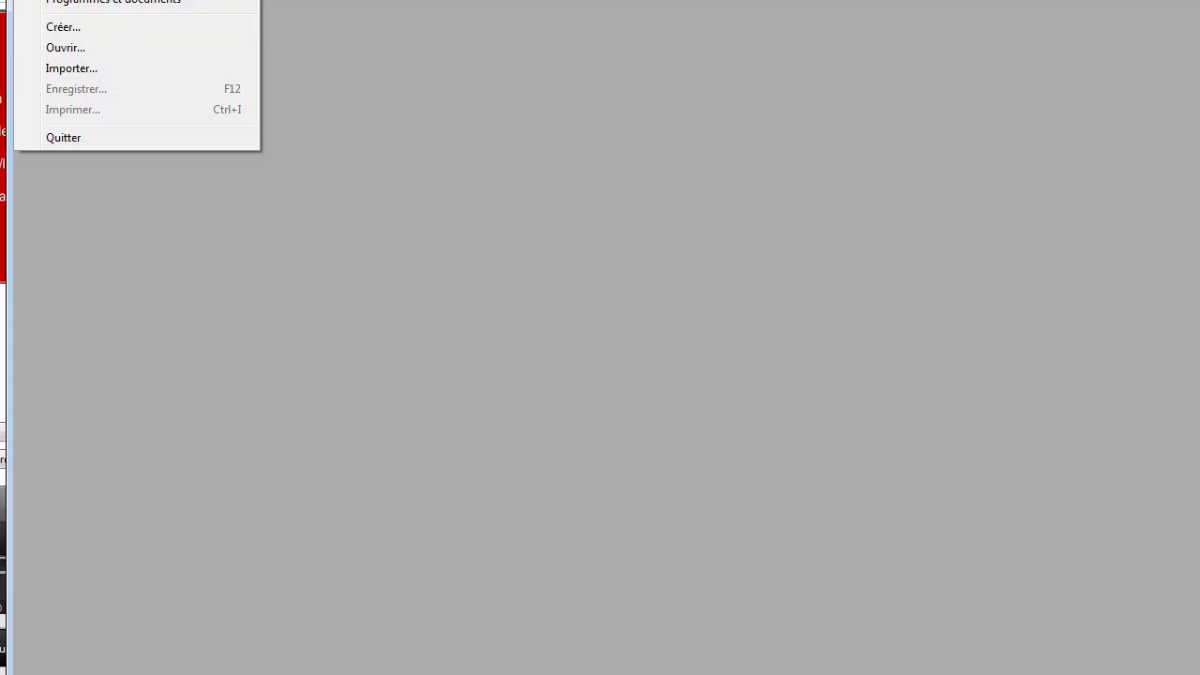
{"action": "left_click", "coordinate": [107, 60]}
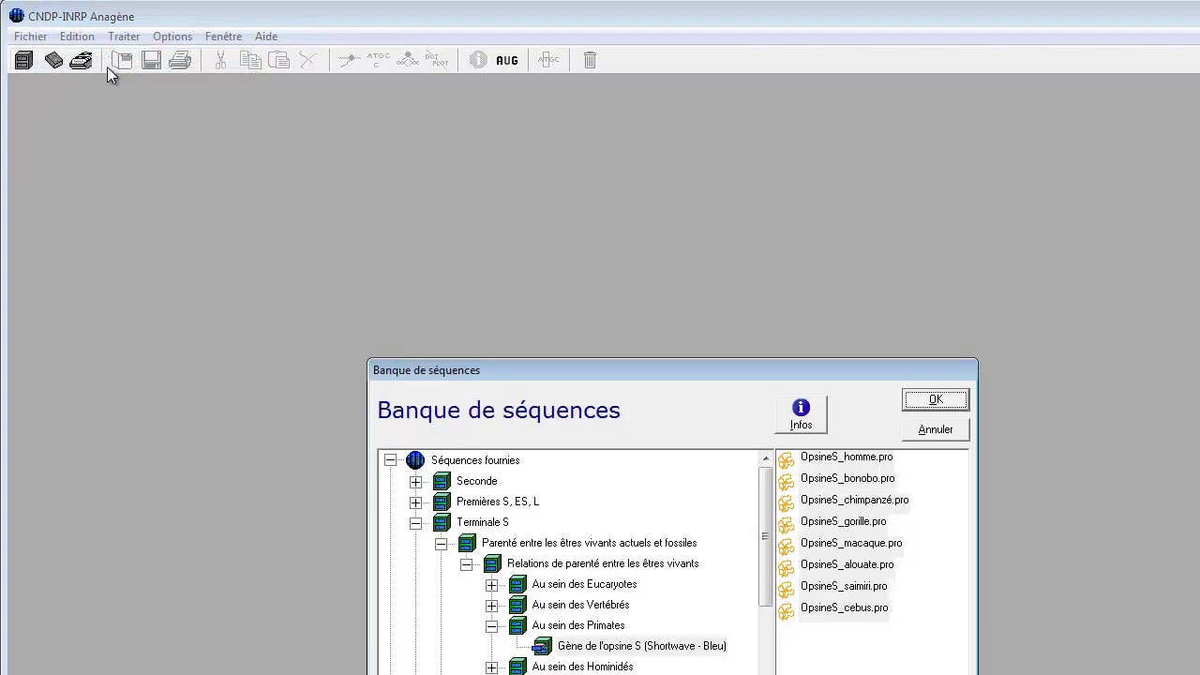
{"action": "left_click", "coordinate": [416, 523]}
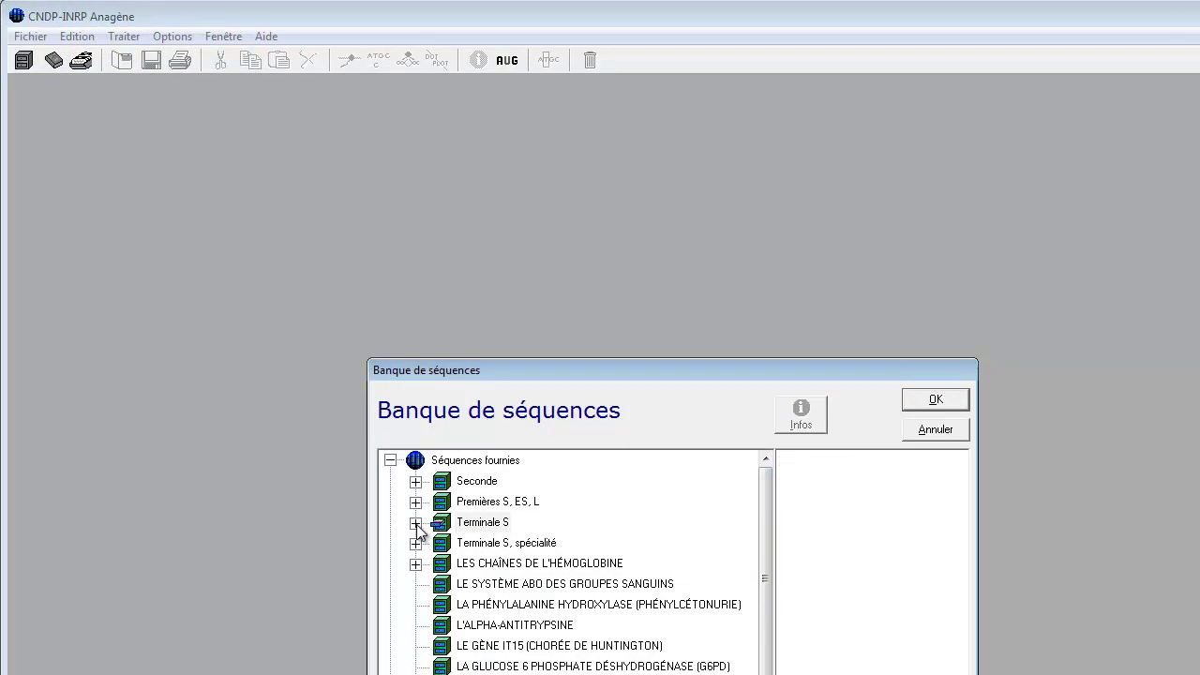
{"action": "left_click", "coordinate": [416, 481]}
{"action": "left_click", "coordinate": [416, 481]}
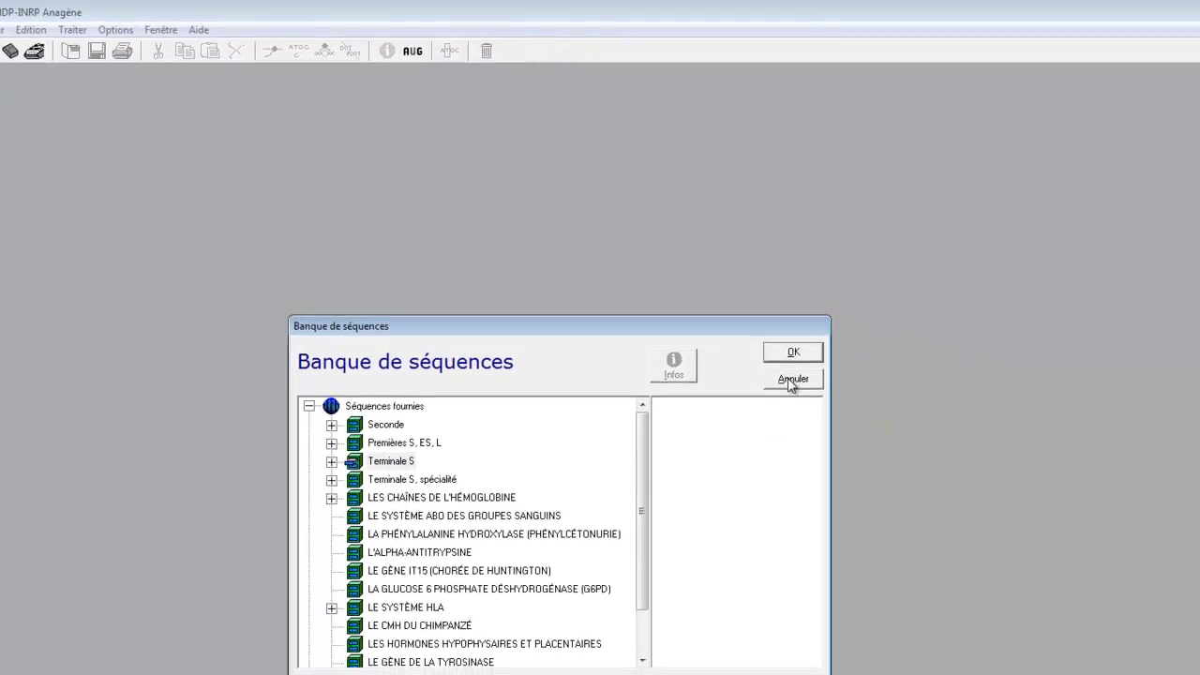
{"action": "left_click", "coordinate": [791, 381]}
Step: Browse the study themes under Thèmes fournis - 1997, expand EXPRESSION DE L'INFORMATION GÉNÉTIQUE, and close the dialog without loading a theme
{"action": "left_click", "coordinate": [6, 29]}
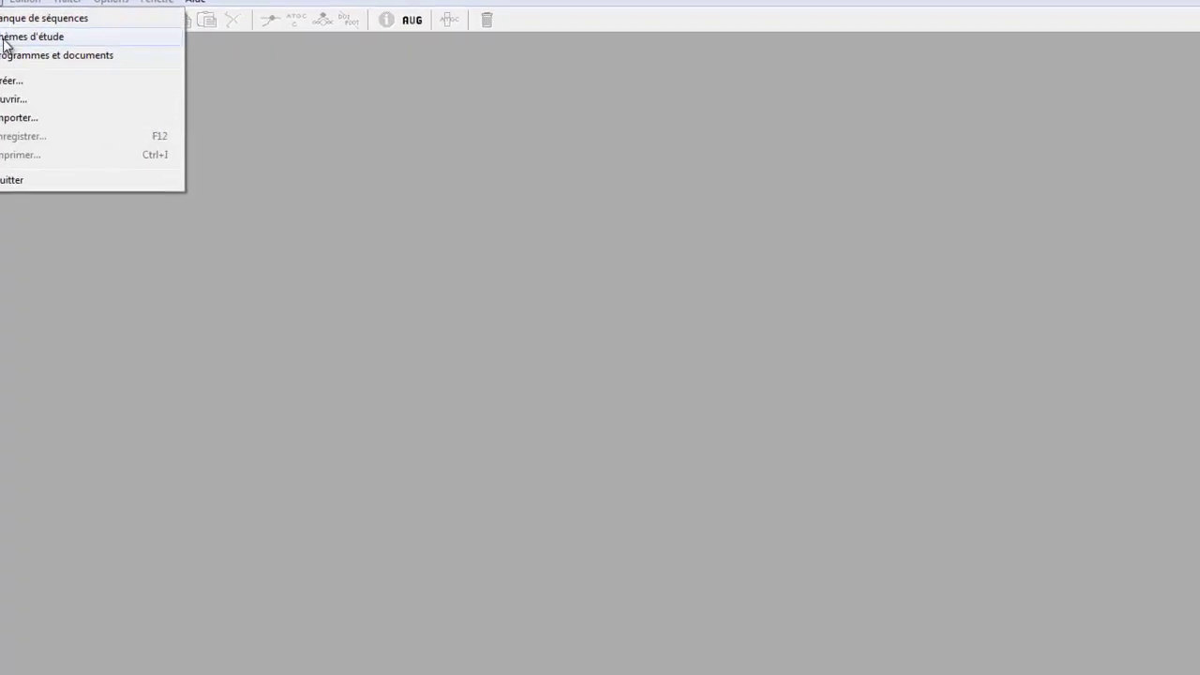
{"action": "left_click", "coordinate": [6, 39]}
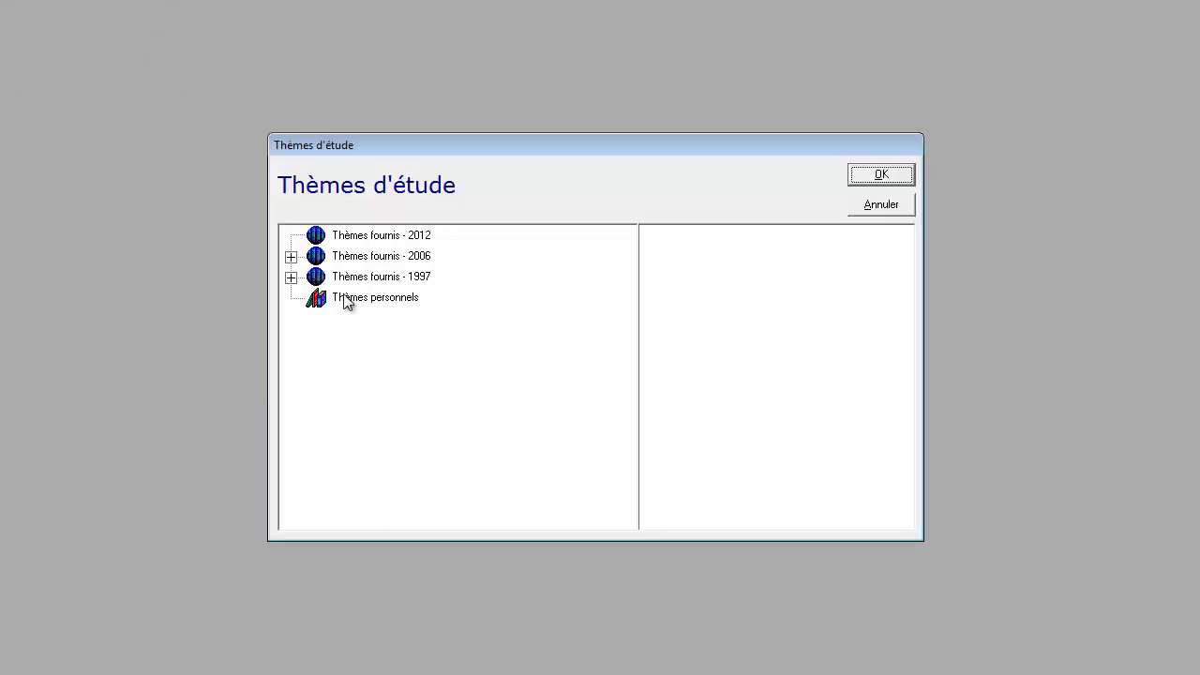
{"action": "left_click", "coordinate": [291, 277]}
{"action": "double_click", "coordinate": [408, 300]}
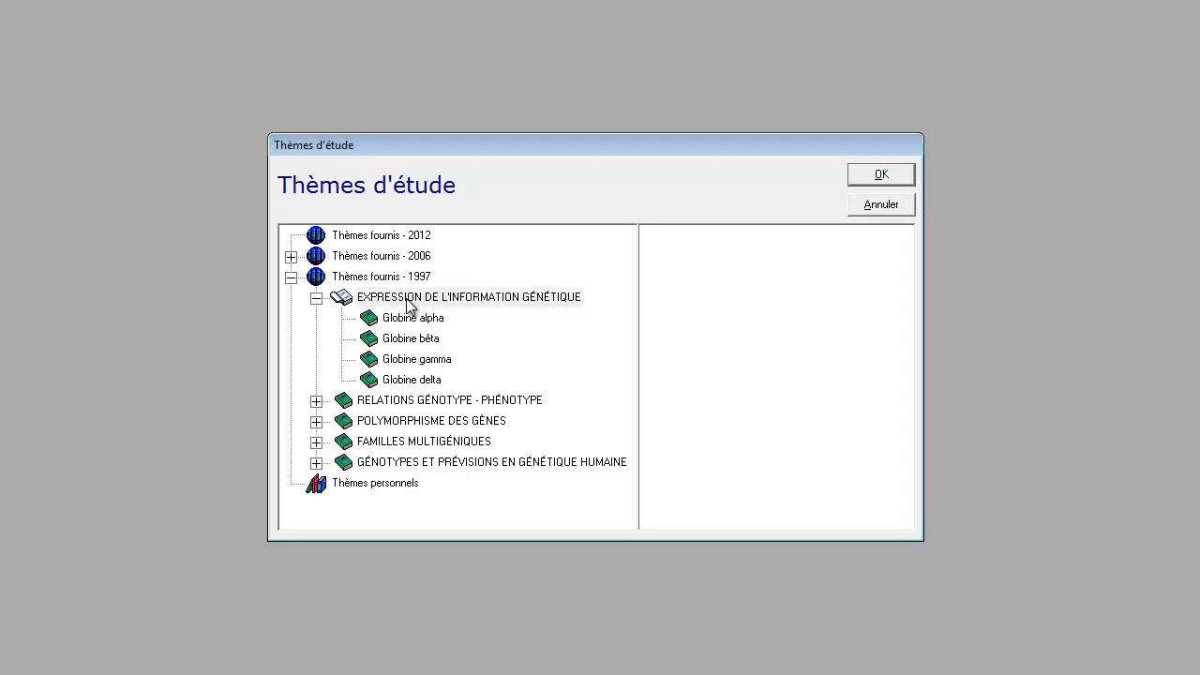
{"action": "left_click", "coordinate": [871, 210]}
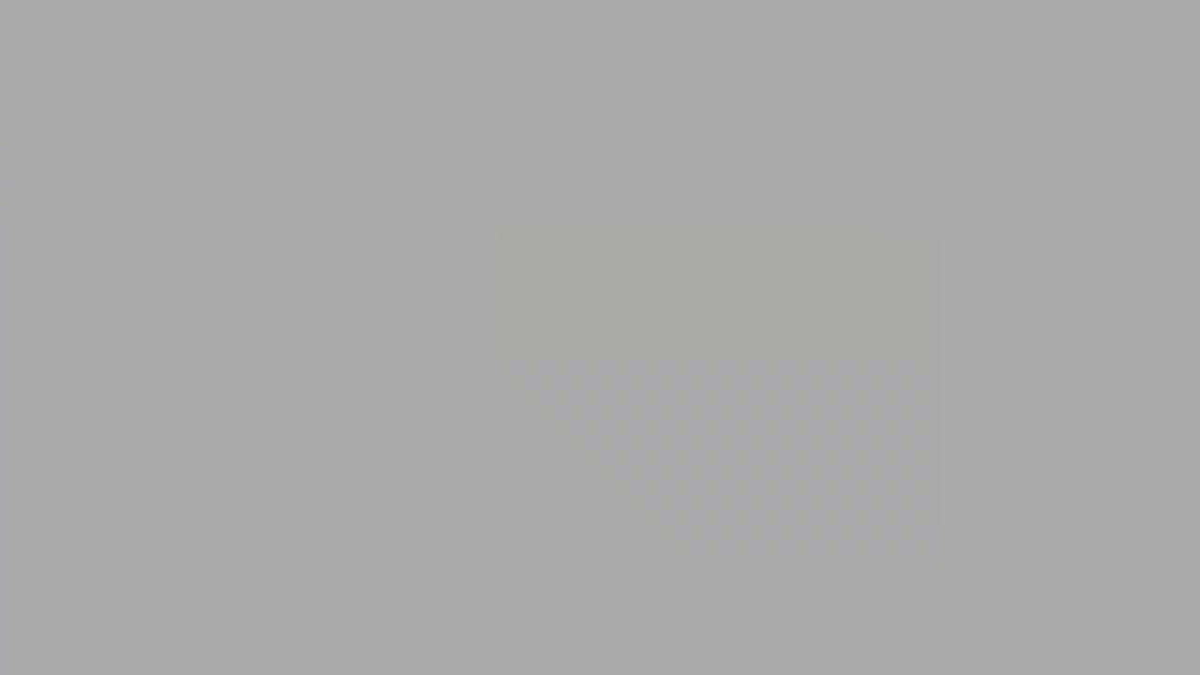
Step: Open the sequence file SEQ-ADN-PROT.EDI from the Téléchargements folder
{"action": "left_click", "coordinate": [9, 0]}
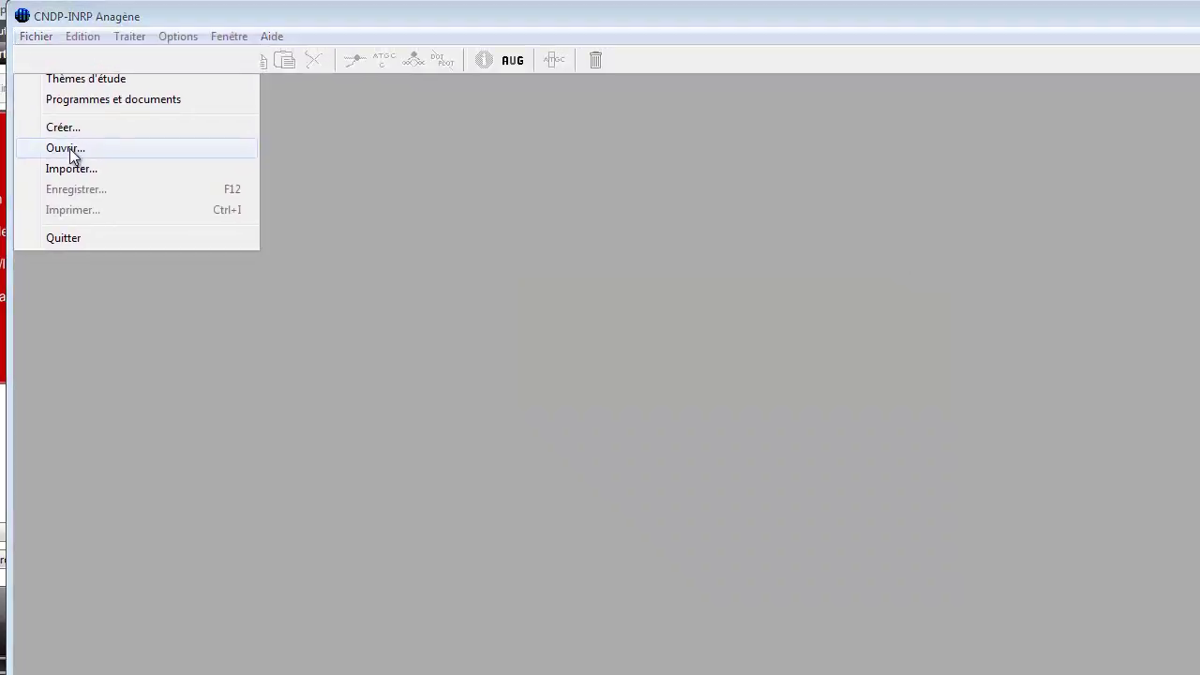
{"action": "left_click", "coordinate": [48, 83]}
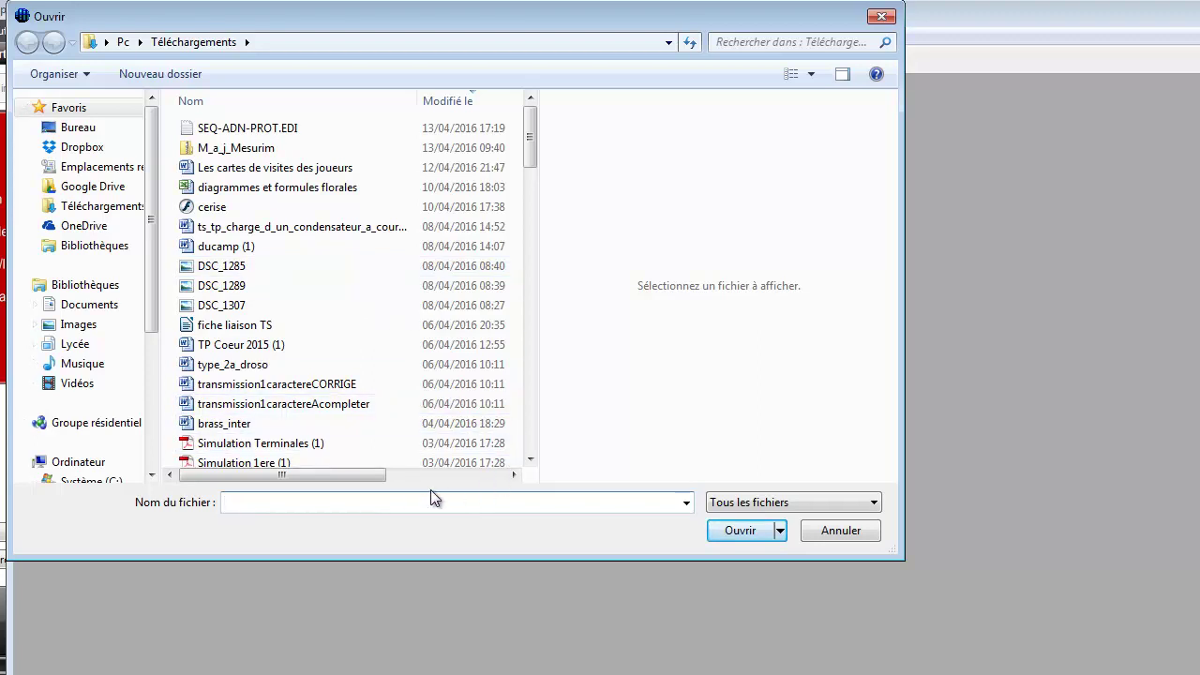
{"action": "left_click", "coordinate": [271, 136]}
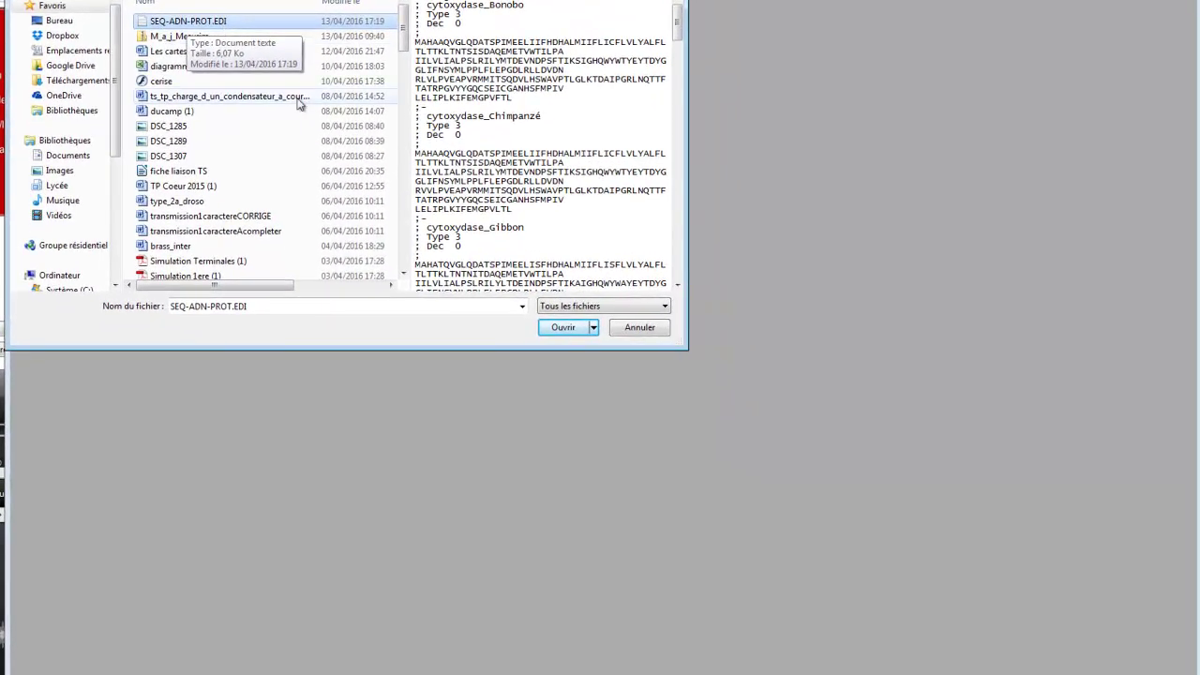
{"action": "left_click", "coordinate": [563, 328]}
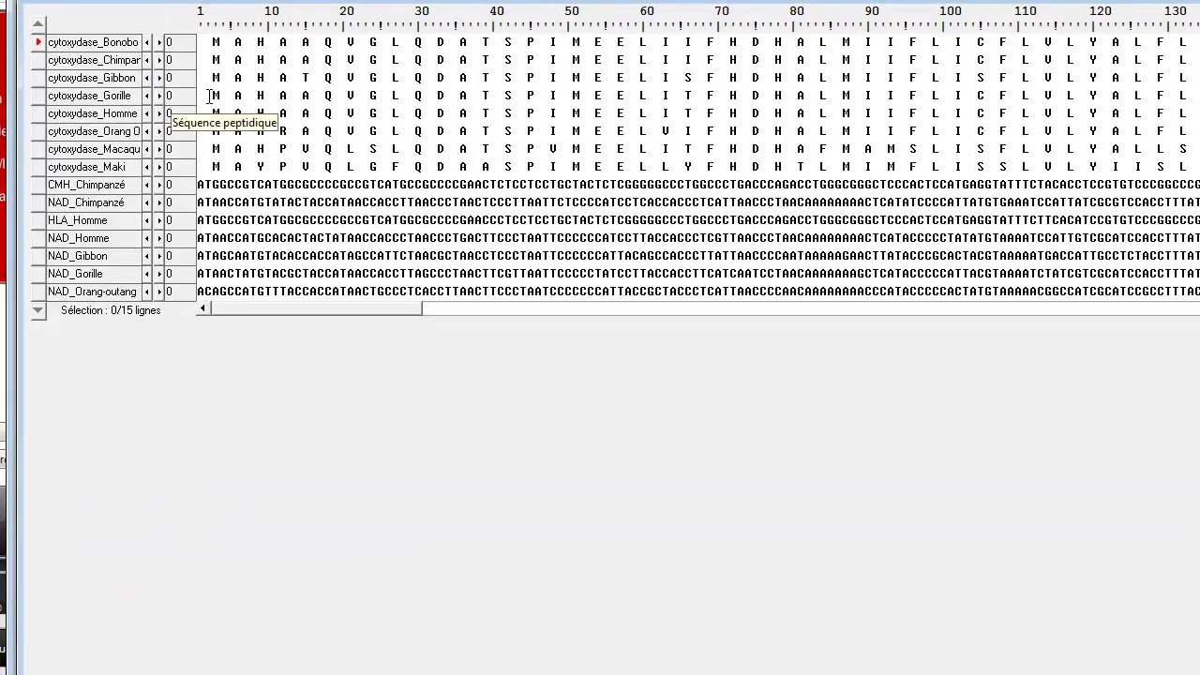
Step: Highlight the start of the cytoxydase_Gorille peptide sequence and a short stretch of the CMH_Chimpanzé DNA sequence
{"action": "left_click_drag", "start_coordinate": [208, 96], "coordinate": [507, 96]}
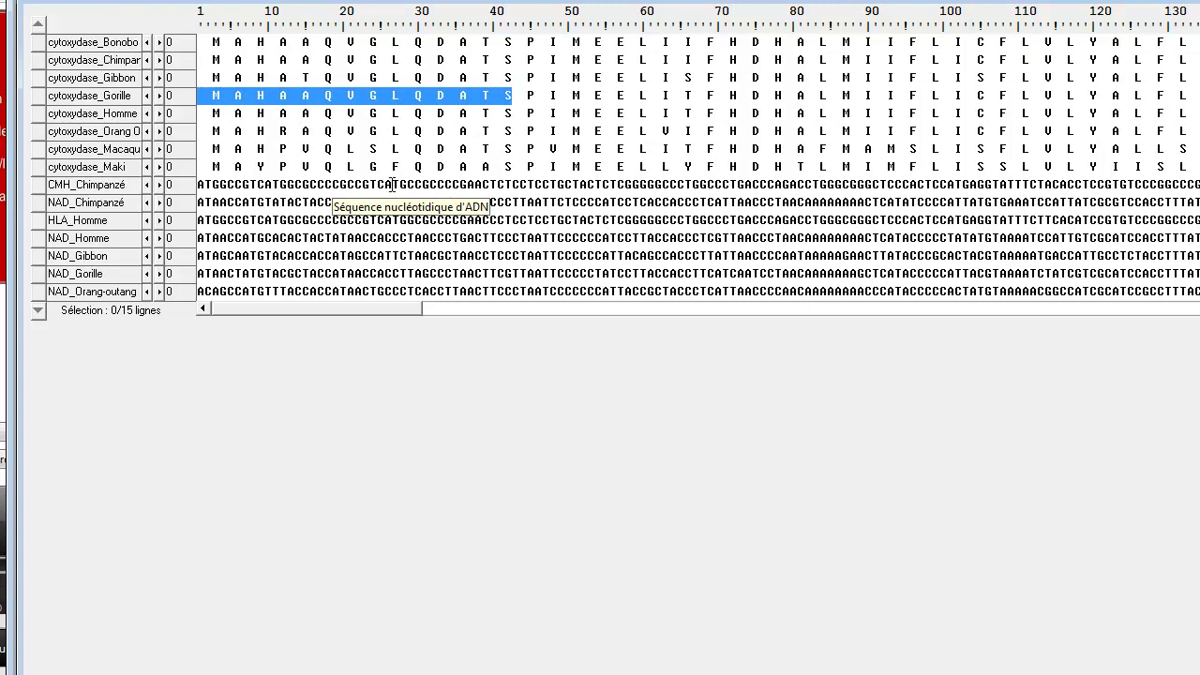
{"action": "left_click_drag", "start_coordinate": [385, 185], "coordinate": [417, 183]}
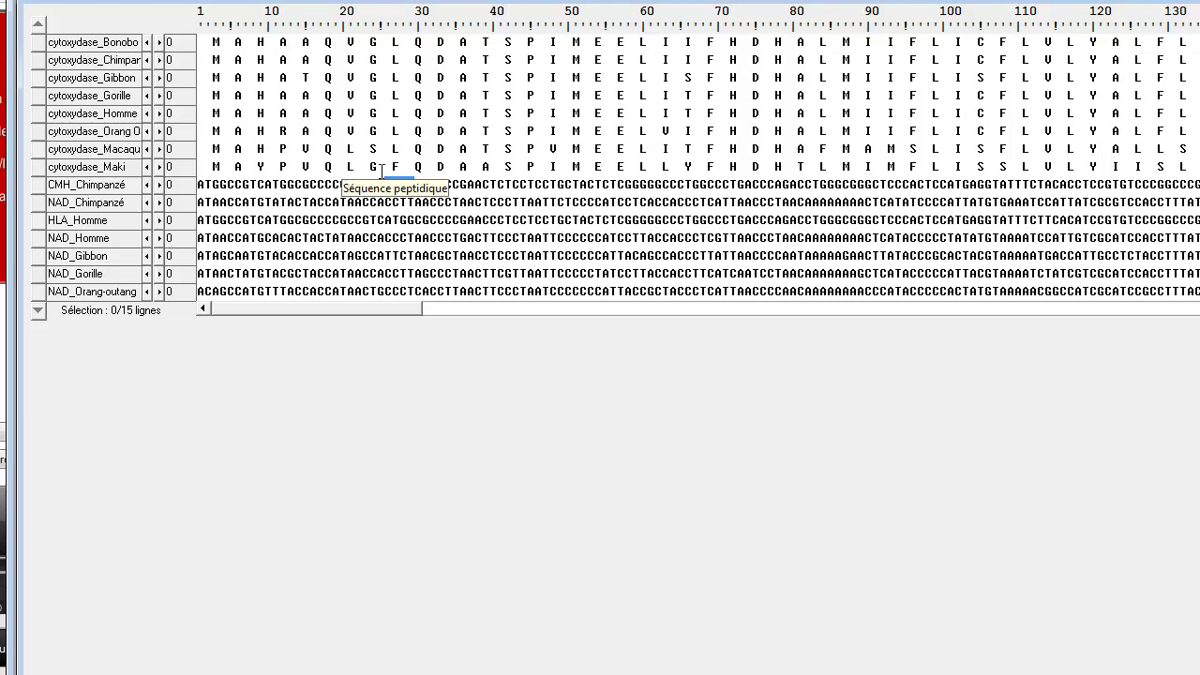
Step: Select the NAD_Chimpanzé and CMH_Chimpanzé sequence lines, and clear the selection again
{"action": "left_click", "coordinate": [39, 205]}
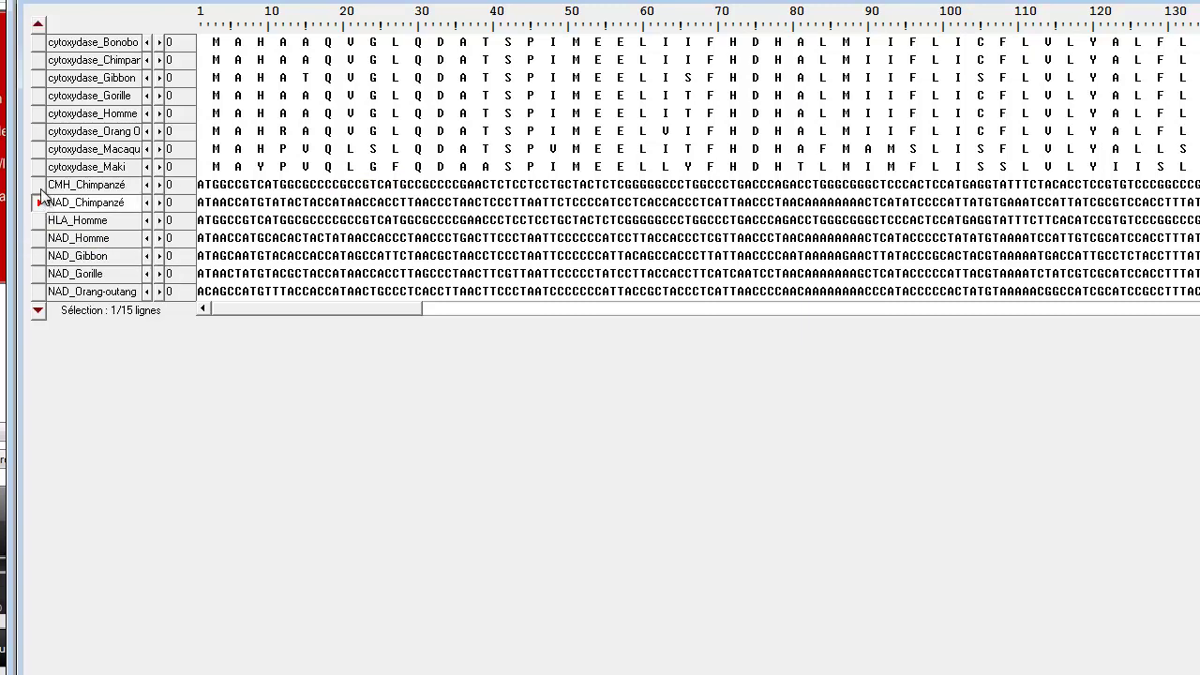
{"action": "left_click", "coordinate": [40, 188], "text": "ctrl"}
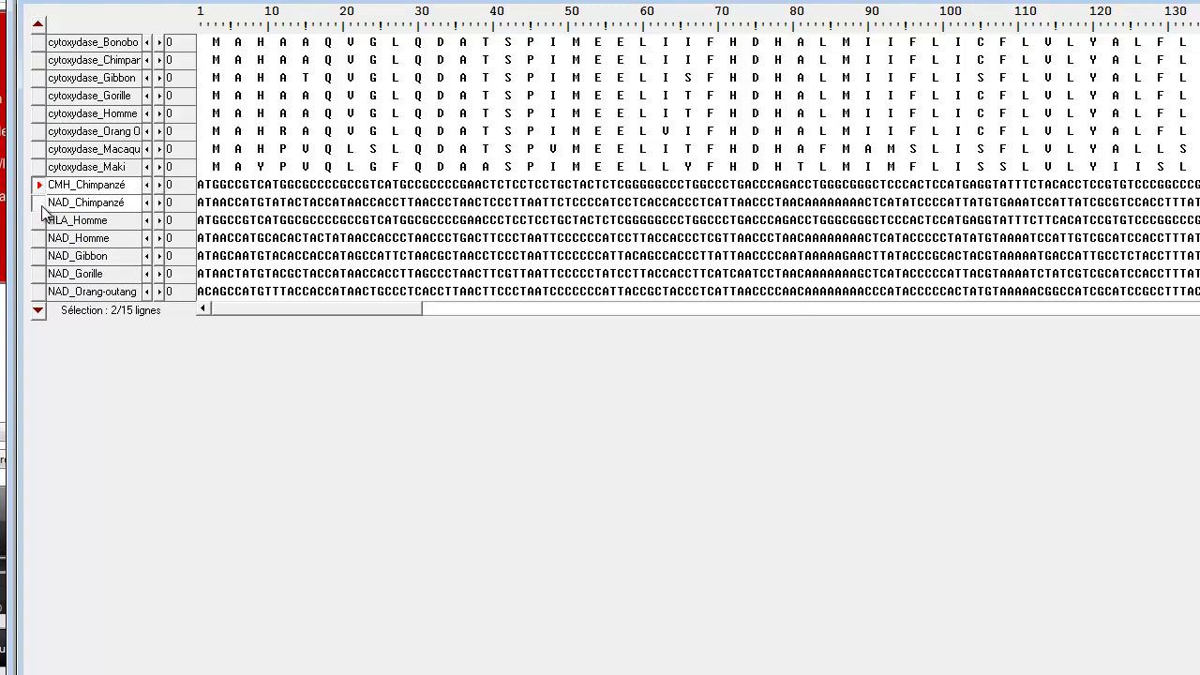
{"action": "left_click", "coordinate": [39, 202]}
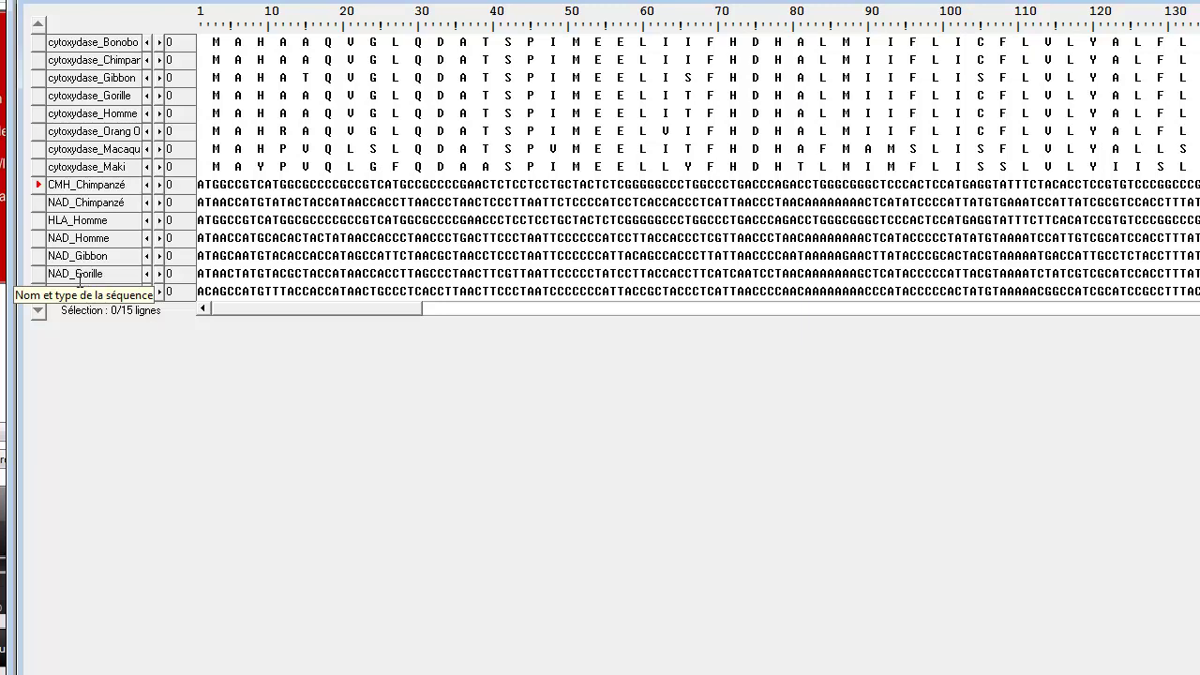
Step: Select all eight cytoxydase sequence lines, from cytoxydase_Bonobo to cytoxydase_Maki
{"action": "left_click", "coordinate": [39, 44]}
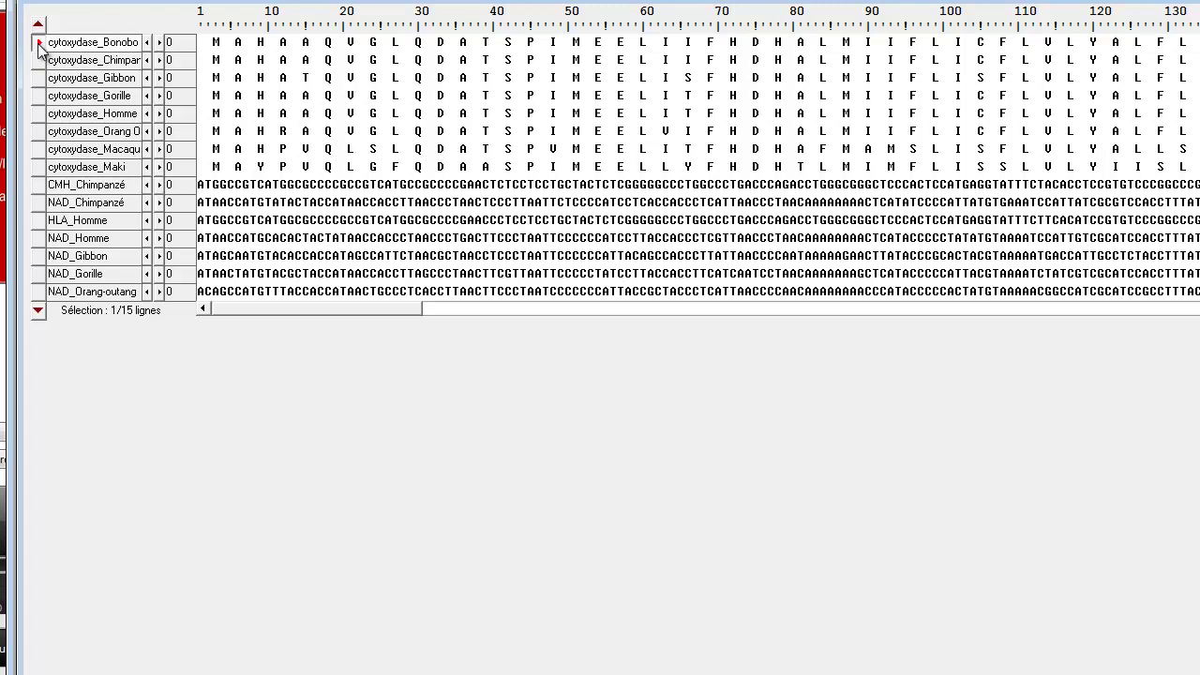
{"action": "left_click", "coordinate": [38, 62]}
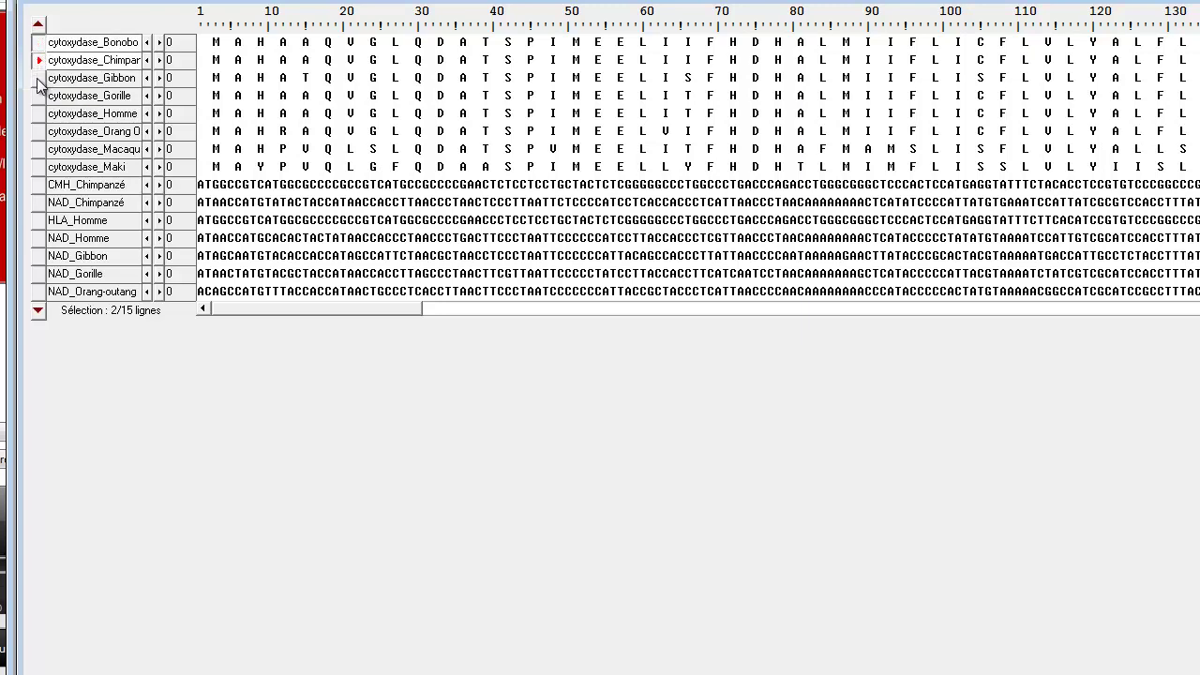
{"action": "left_click", "coordinate": [40, 79]}
{"action": "left_click", "coordinate": [39, 96]}
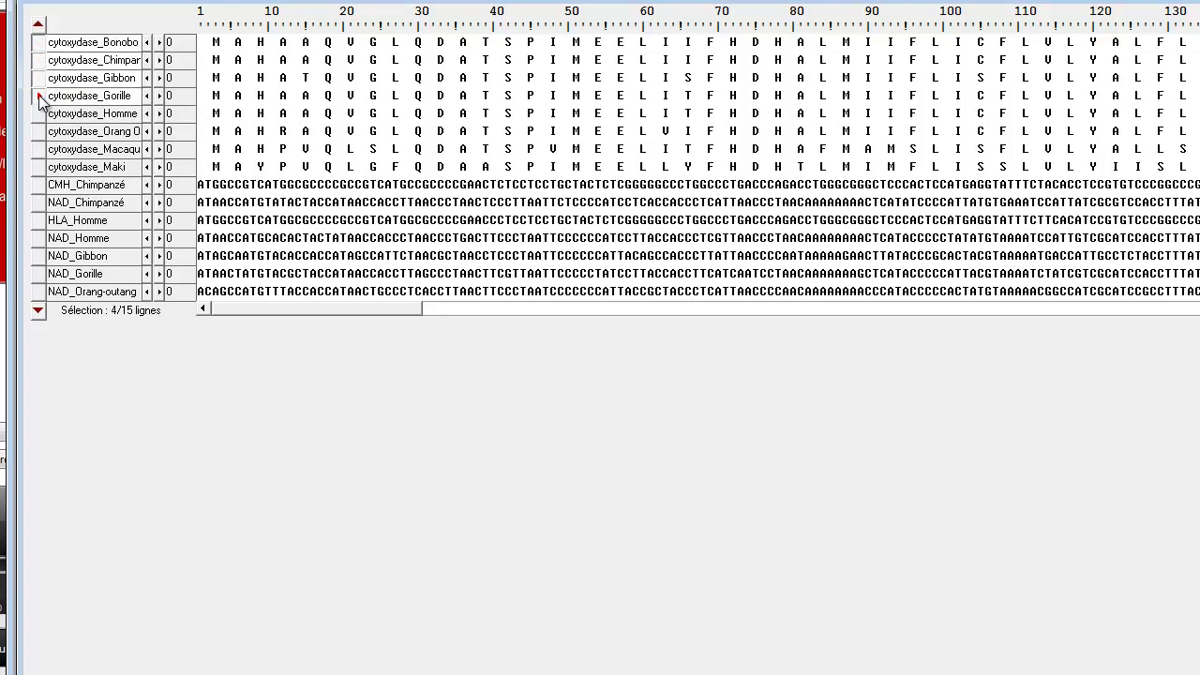
{"action": "left_click", "coordinate": [39, 114]}
{"action": "left_click", "coordinate": [38, 131]}
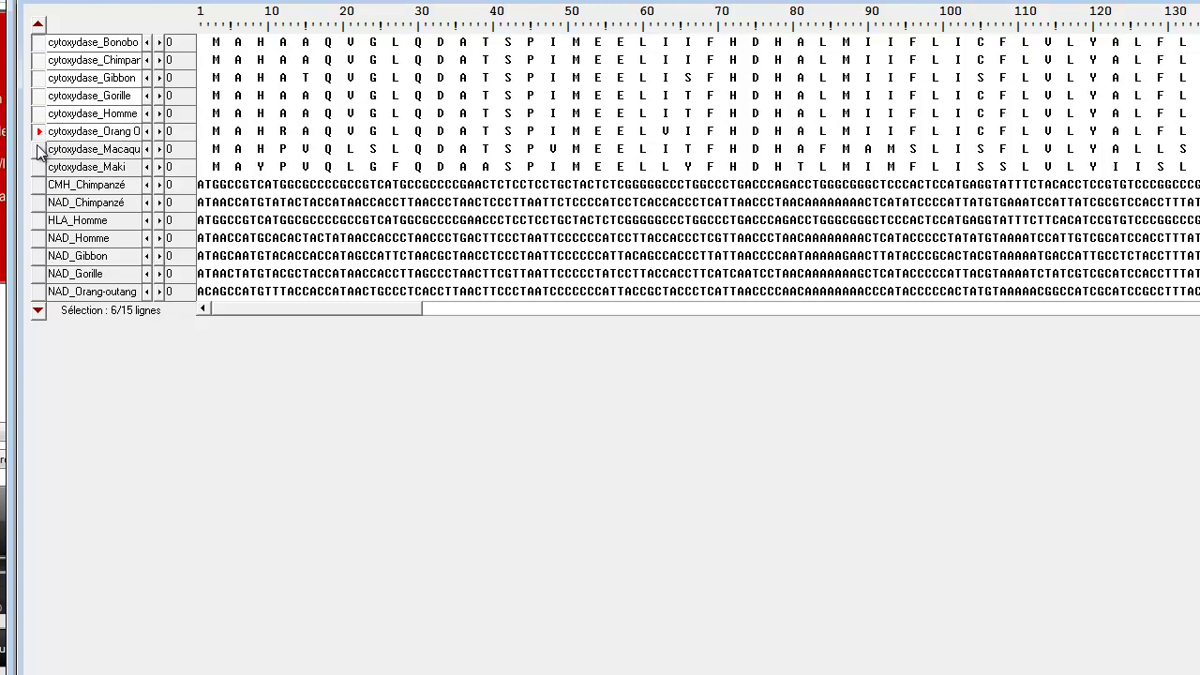
{"action": "left_click", "coordinate": [39, 149]}
{"action": "left_click", "coordinate": [38, 167]}
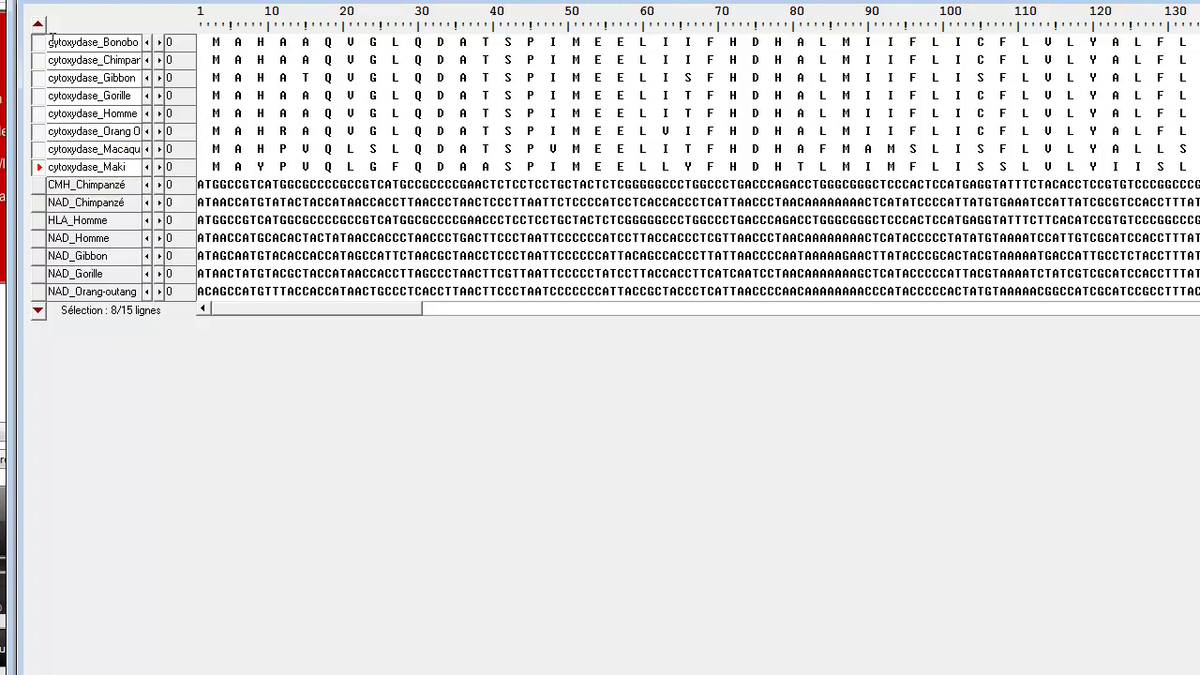
{"action": "left_click", "coordinate": [39, 166]}
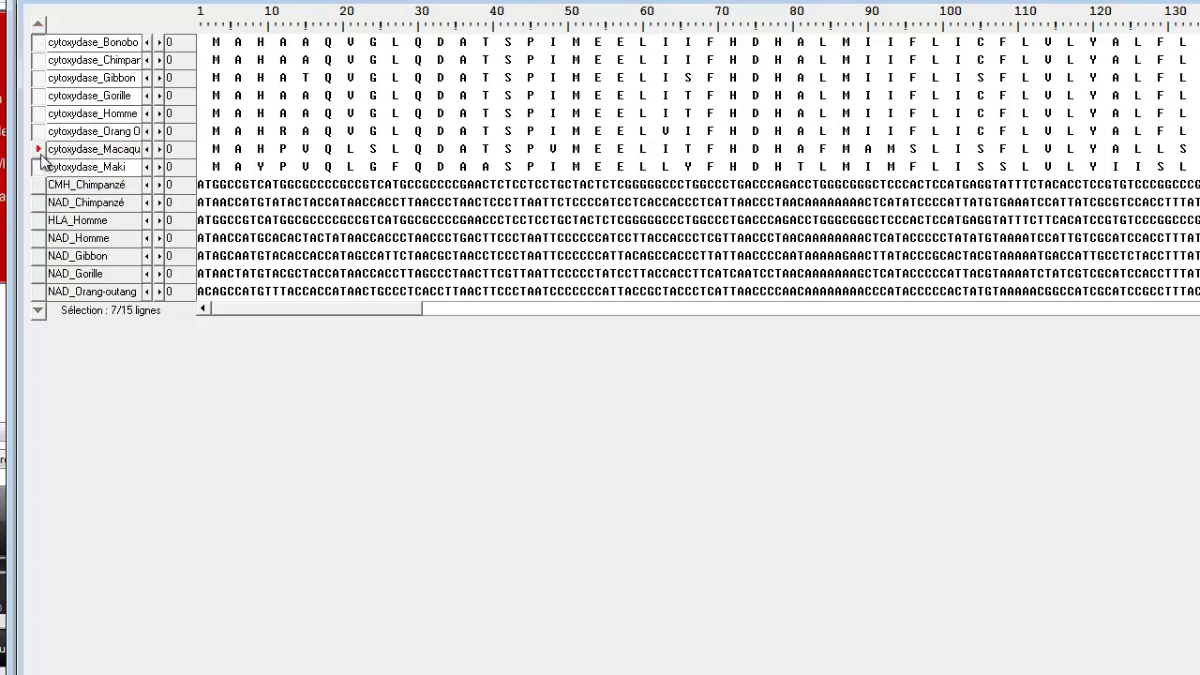
{"action": "left_click", "coordinate": [40, 167]}
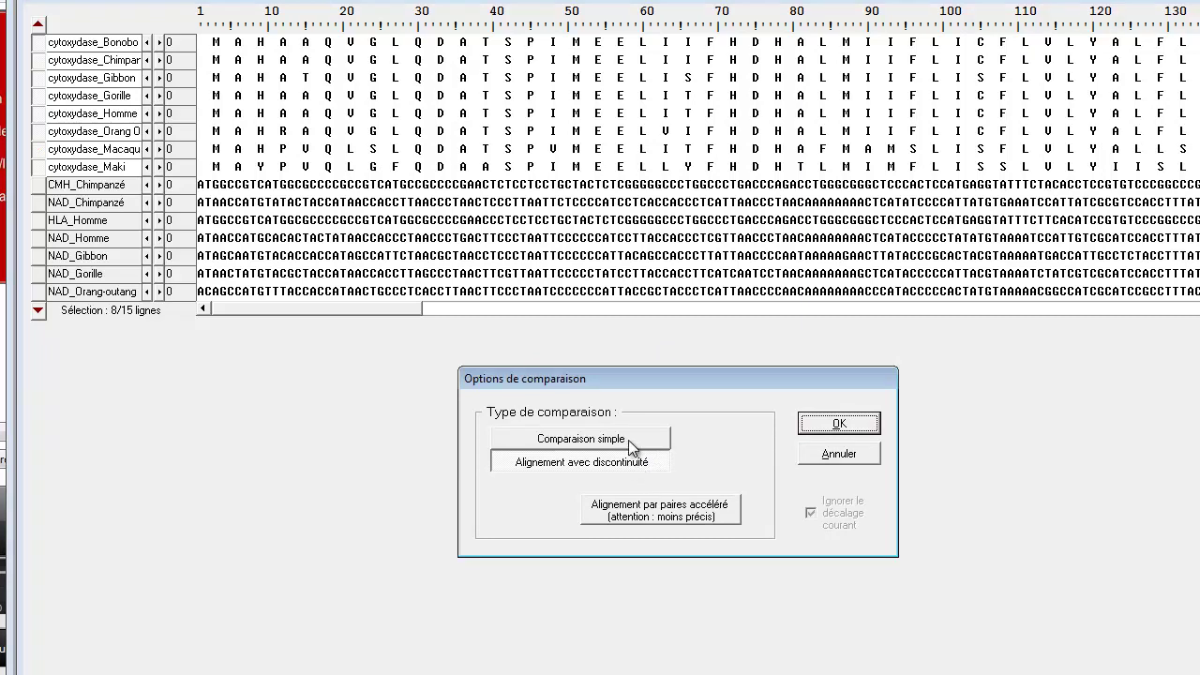
Step: Choose Comparaison simple as the comparison type, and cancel the comparison options
{"action": "left_click", "coordinate": [630, 447]}
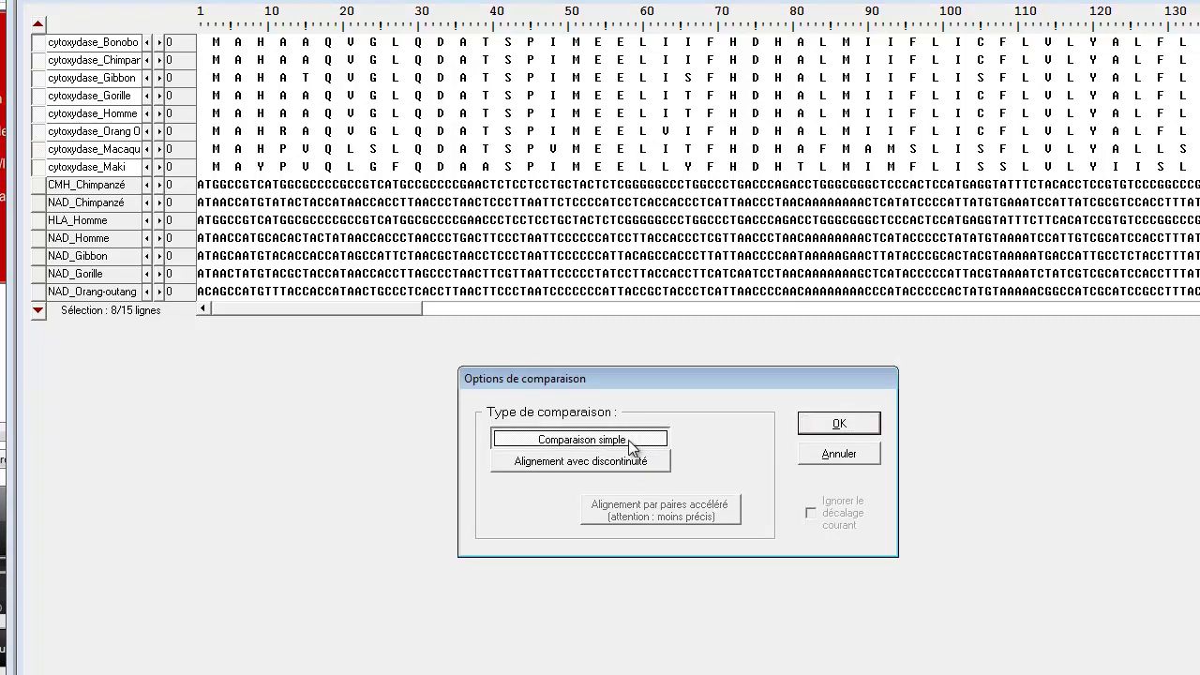
{"action": "left_click", "coordinate": [823, 455]}
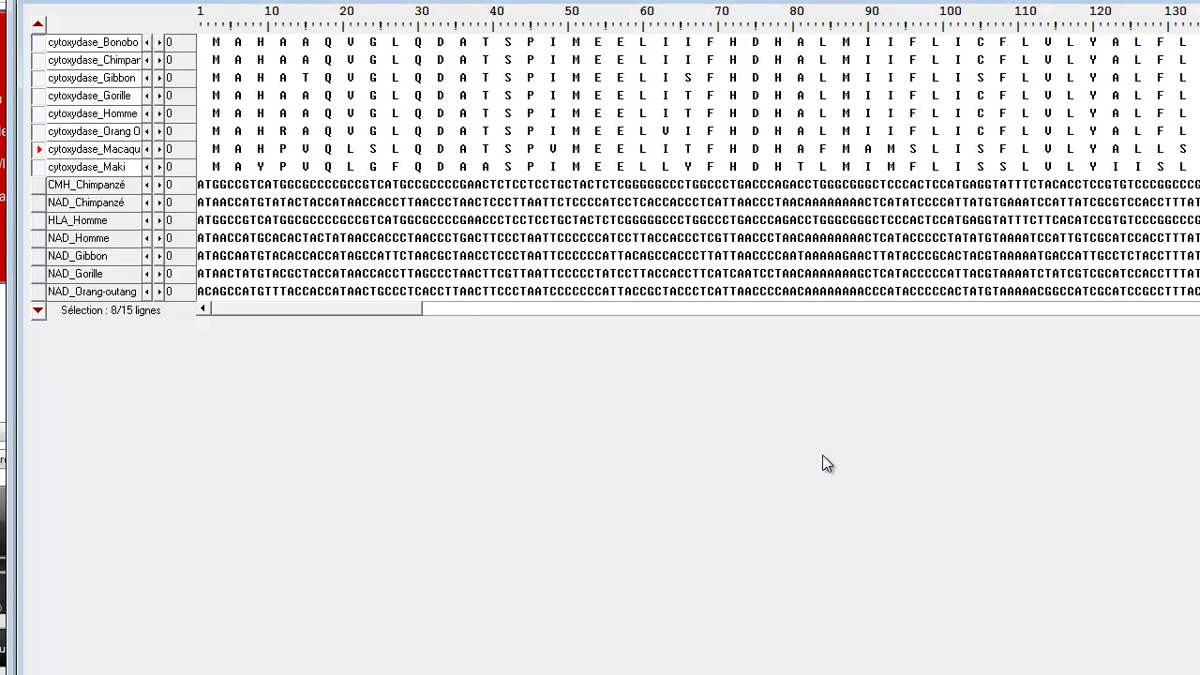
Step: Check the ends of the selected cytoxydase sequences and compare them using Alignement avec discontinuité
{"action": "left_click_drag", "start_coordinate": [306, 311], "coordinate": [1030, 364]}
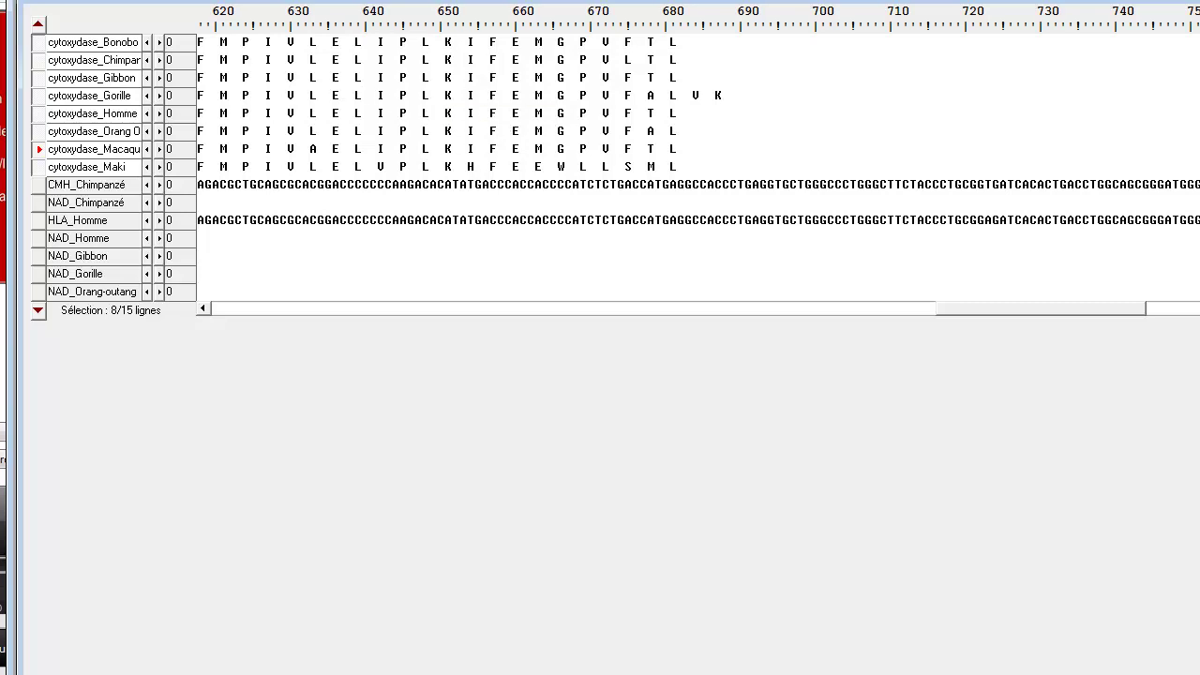
{"action": "left_click", "coordinate": [456, 3]}
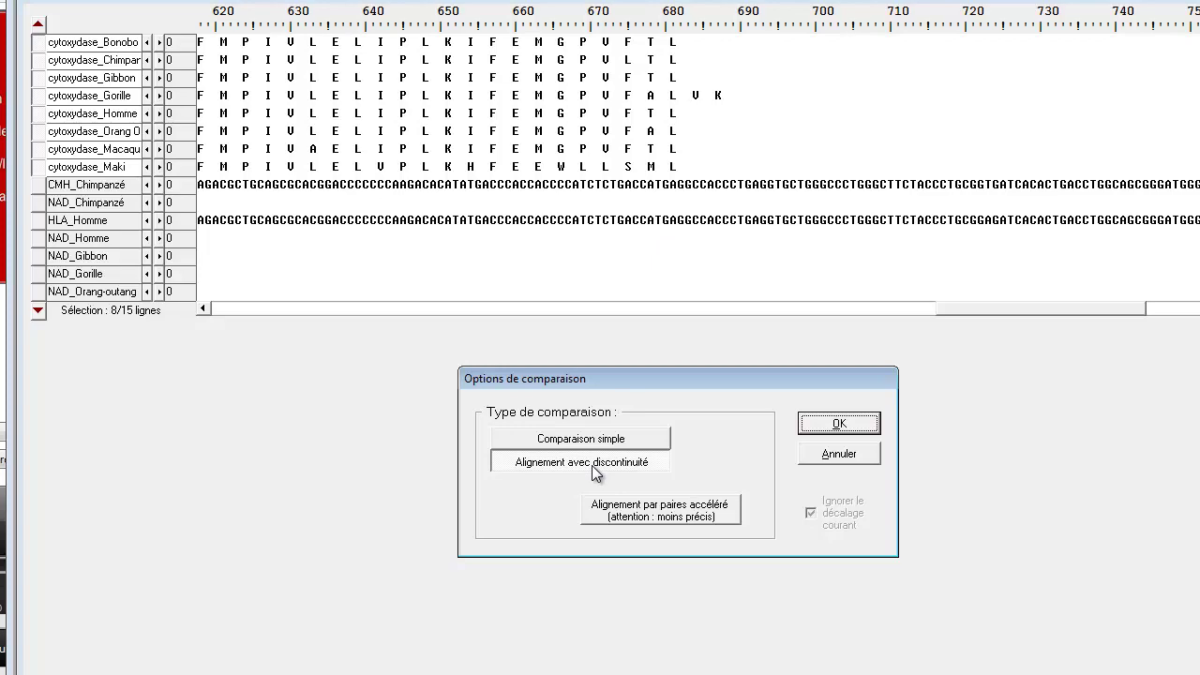
{"action": "left_click", "coordinate": [839, 424]}
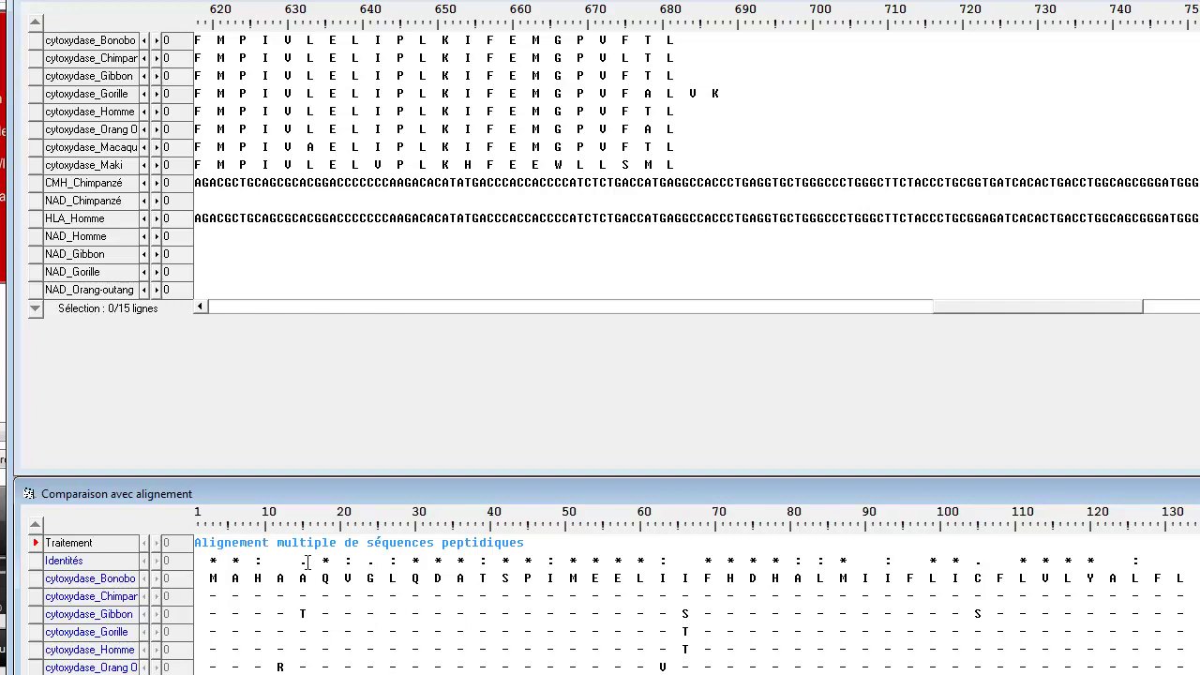
Step: Examine the identities and differences along the whole multiple alignment of the cytoxydase sequences
{"action": "scroll", "coordinate": [698, 589], "scroll_direction": "right", "scroll_amount": 15}
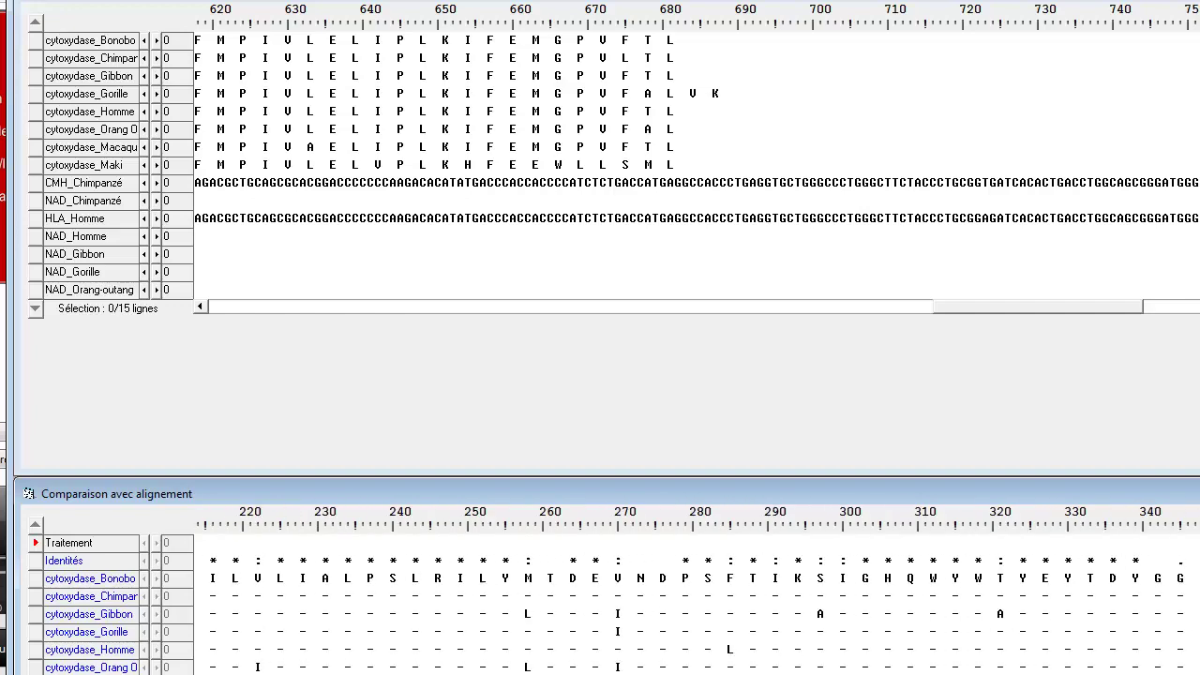
{"action": "scroll", "coordinate": [698, 589], "scroll_direction": "right", "scroll_amount": 12}
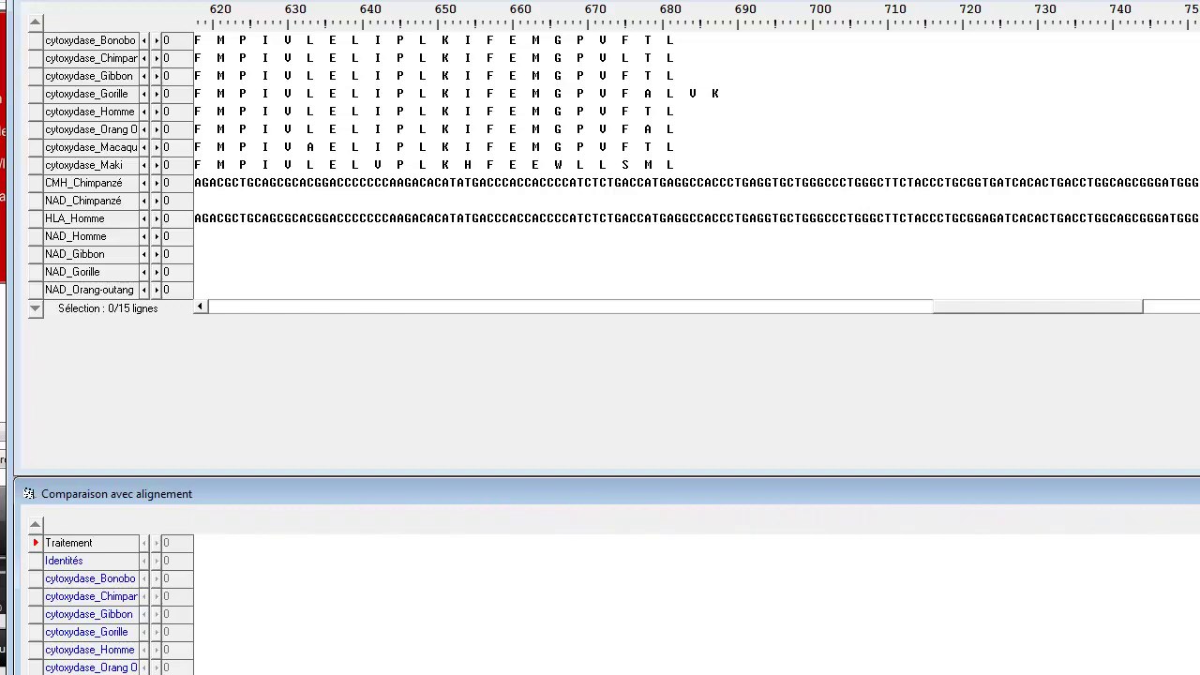
{"action": "scroll", "coordinate": [698, 589], "scroll_direction": "left", "scroll_amount": 20}
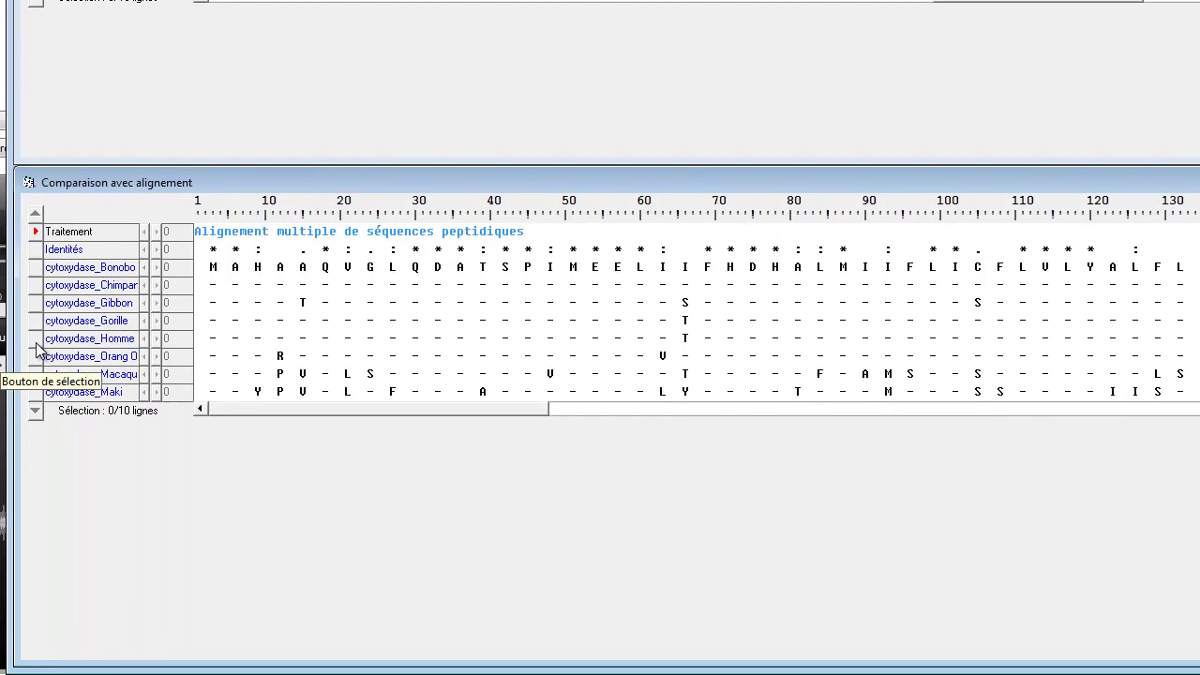
Step: In the alignment, move cytoxydase_Homme up one line and cytoxydase_Gorille up to the first sequence line as the reference
{"action": "left_click", "coordinate": [35, 349]}
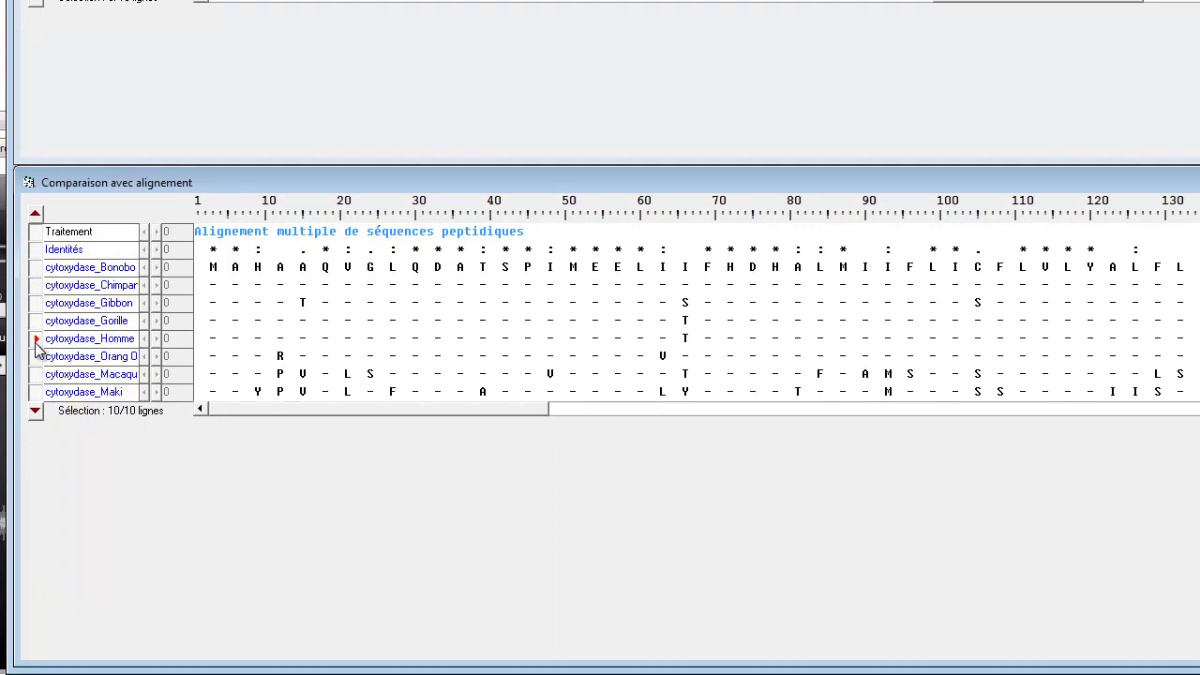
{"action": "left_click", "coordinate": [34, 213]}
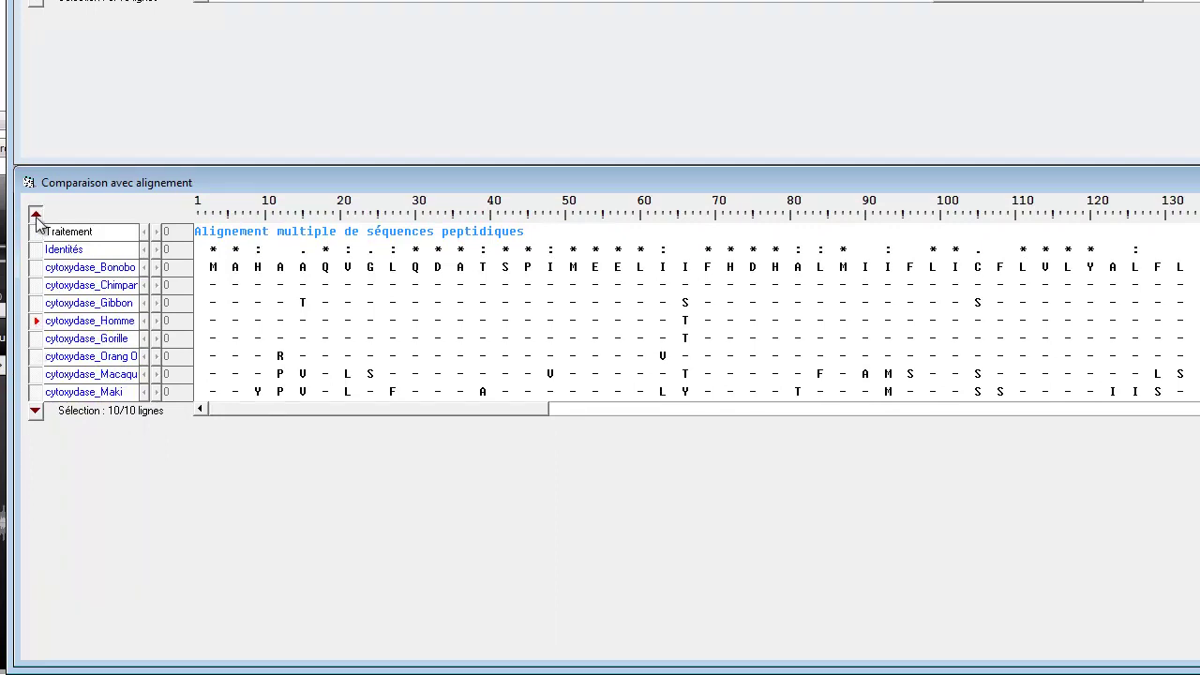
{"action": "left_click", "coordinate": [35, 343]}
{"action": "left_click", "coordinate": [36, 348]}
{"action": "left_click", "coordinate": [34, 213]}
{"action": "left_click", "coordinate": [35, 212]}
{"action": "left_click", "coordinate": [35, 213]}
{"action": "left_click", "coordinate": [35, 213]}
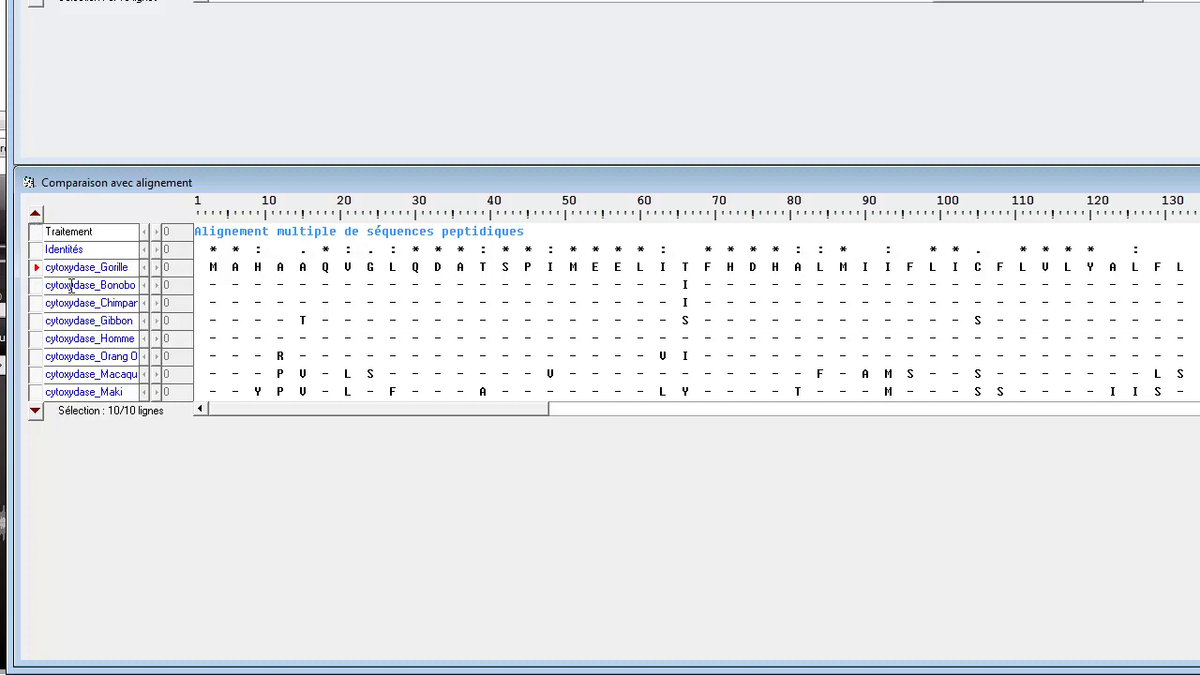
Step: In the alignment, move cytoxydase_Homme up to the first sequence line so that it becomes the reference
{"action": "left_click", "coordinate": [36, 341]}
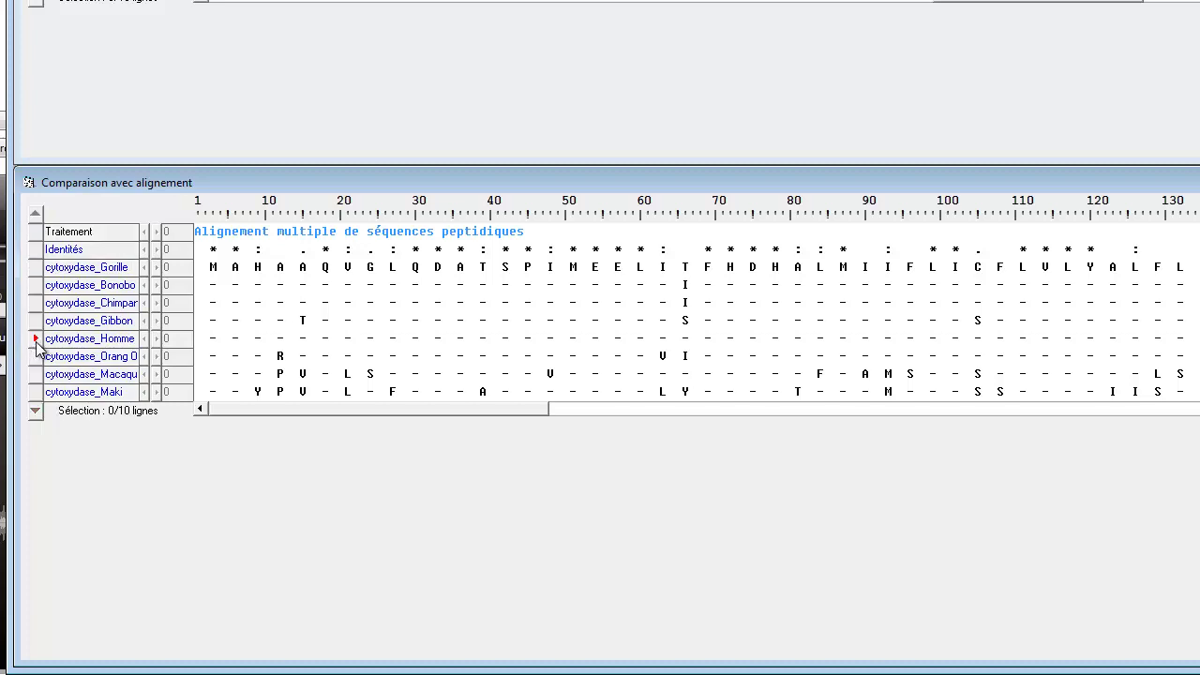
{"action": "key", "text": "ctrl+a"}
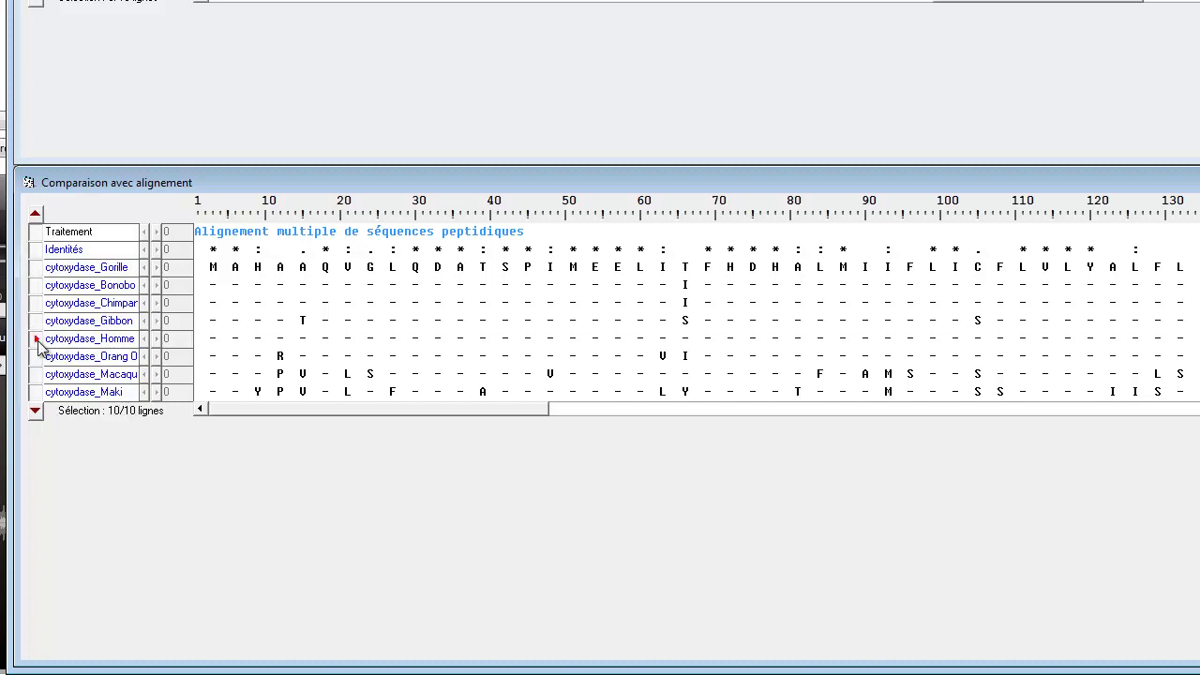
{"action": "left_click", "coordinate": [35, 214]}
{"action": "left_click", "coordinate": [35, 214]}
{"action": "left_click", "coordinate": [34, 214]}
{"action": "left_click", "coordinate": [35, 214]}
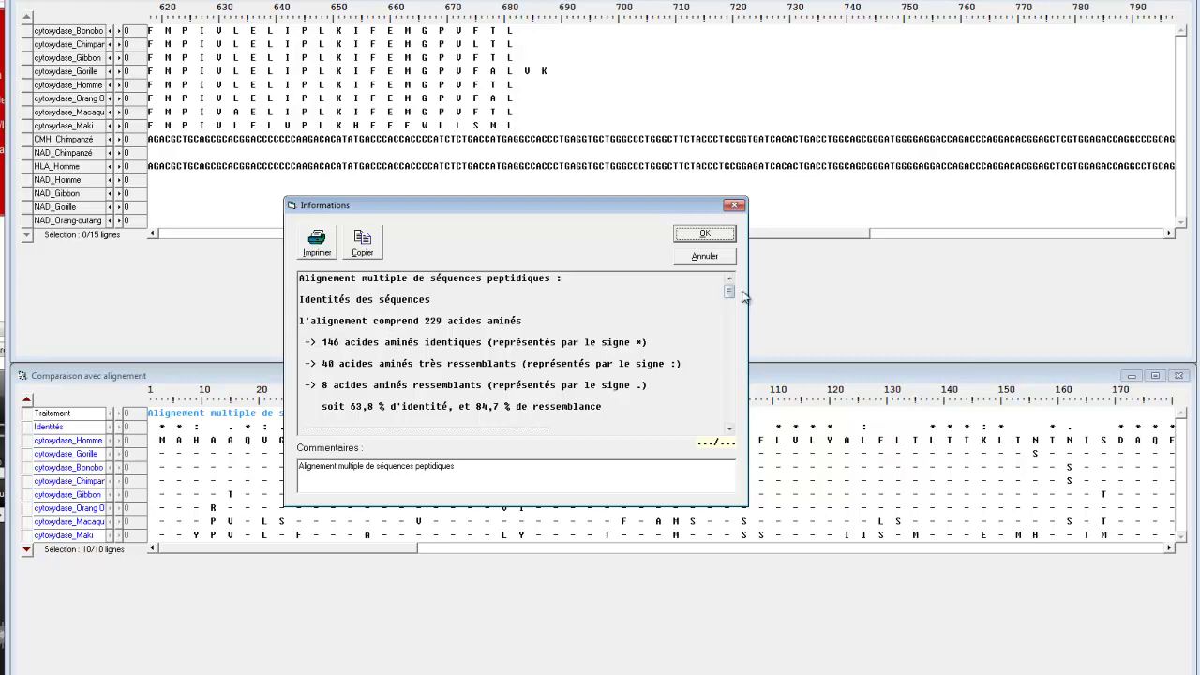
Step: Examine the alignment information for each cytoxydase sequence's percentage of identity with the cytoxydase_Homme reference
{"action": "left_click_drag", "start_coordinate": [731, 296], "coordinate": [733, 324]}
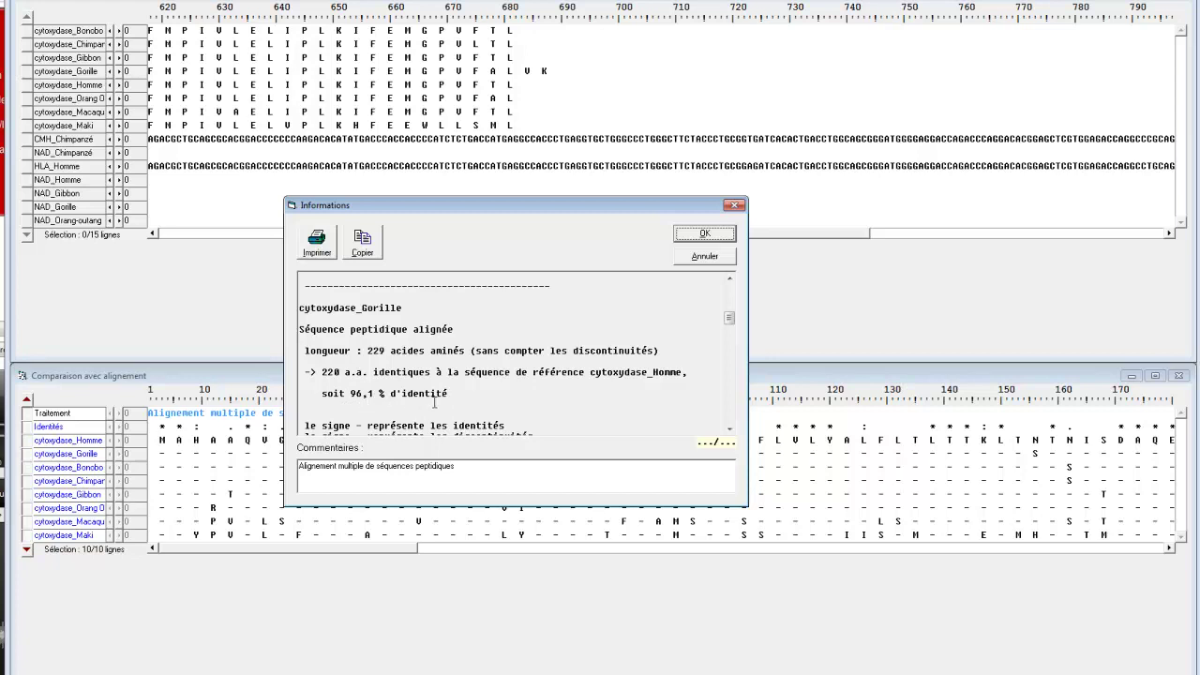
{"action": "left_click_drag", "start_coordinate": [729, 319], "coordinate": [728, 335]}
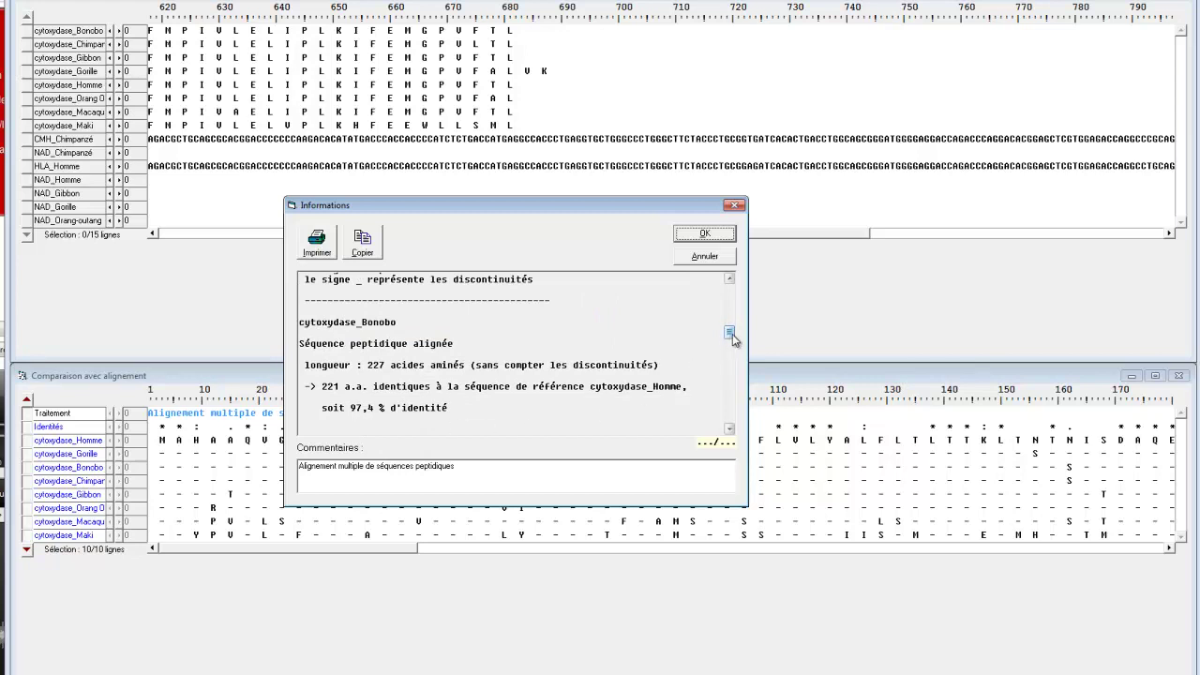
{"action": "left_click_drag", "start_coordinate": [730, 337], "coordinate": [728, 370]}
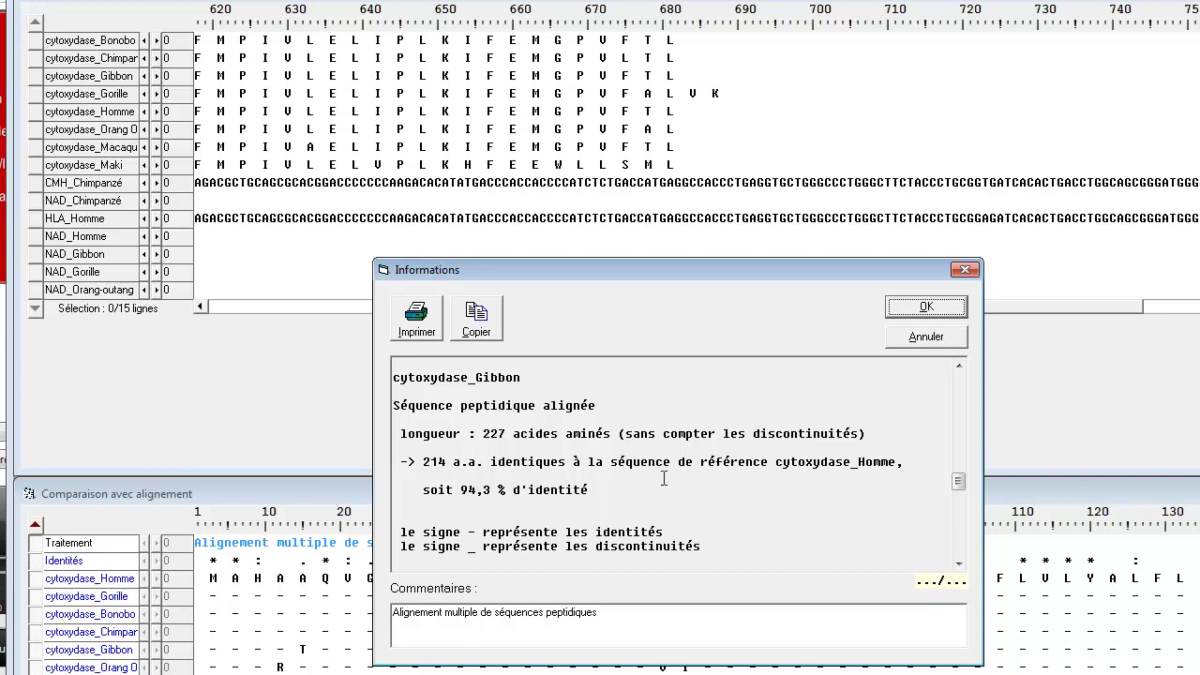
Step: Dismiss the alignment information and close the cytoxydase comparison window without saving its data
{"action": "left_click", "coordinate": [924, 340]}
{"action": "key", "text": "ctrl+F4"}
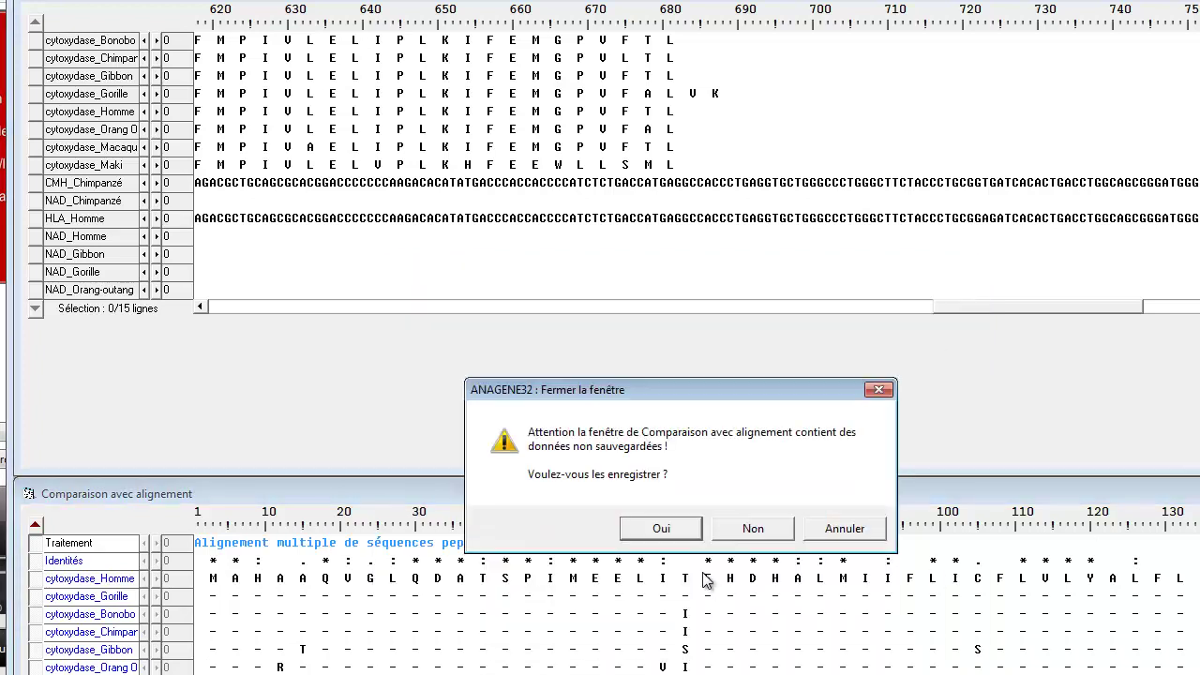
{"action": "left_click", "coordinate": [710, 537]}
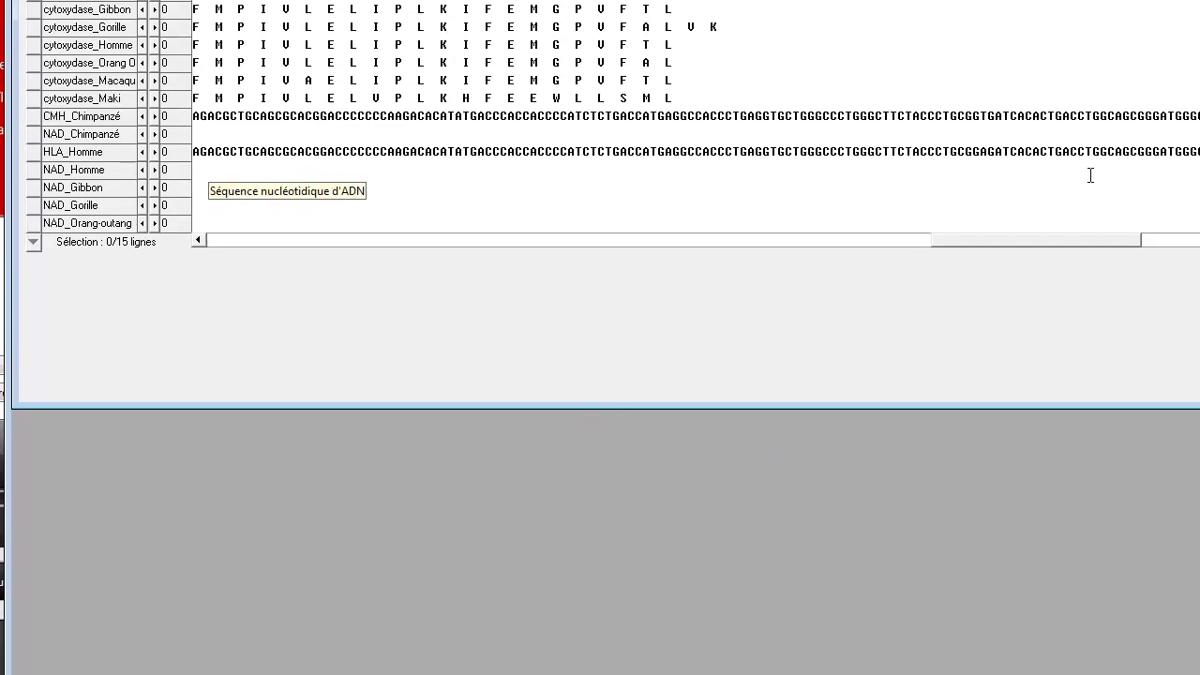
Step: Select the sequences from NAD_Homme to NAD_Orang-outang and compare them using Alignement avec discontinuité with Alignement par paires accéléré
{"action": "left_click_drag", "start_coordinate": [977, 307], "coordinate": [218, 290]}
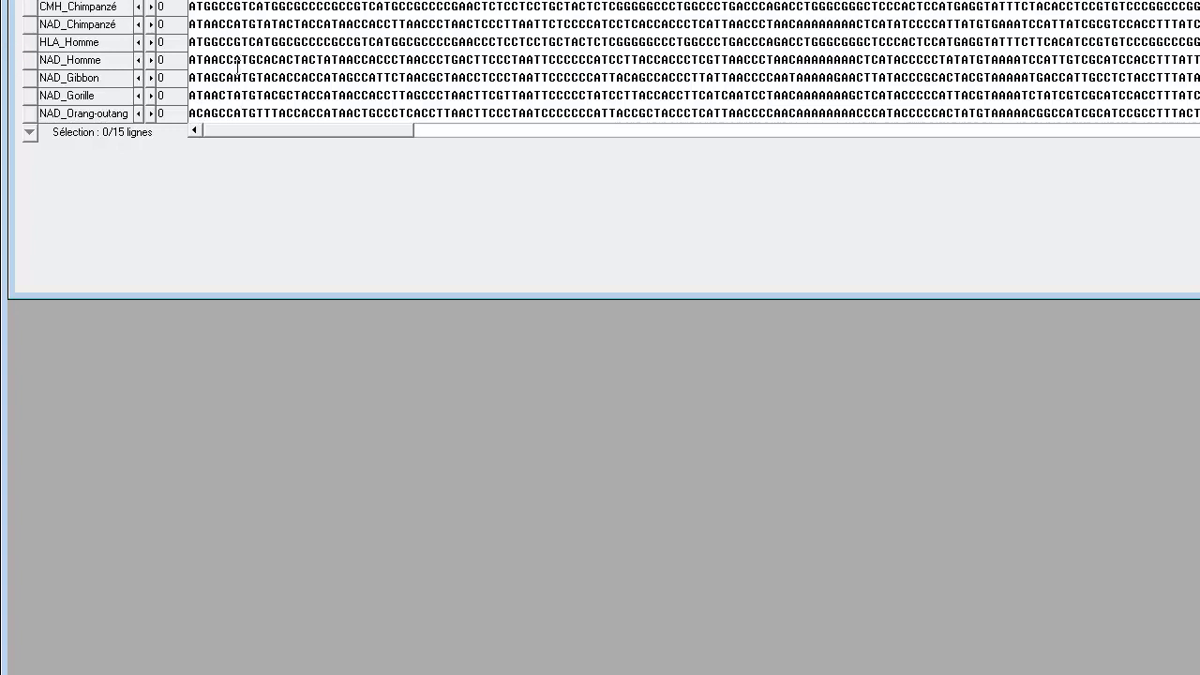
{"action": "left_click", "coordinate": [31, 60]}
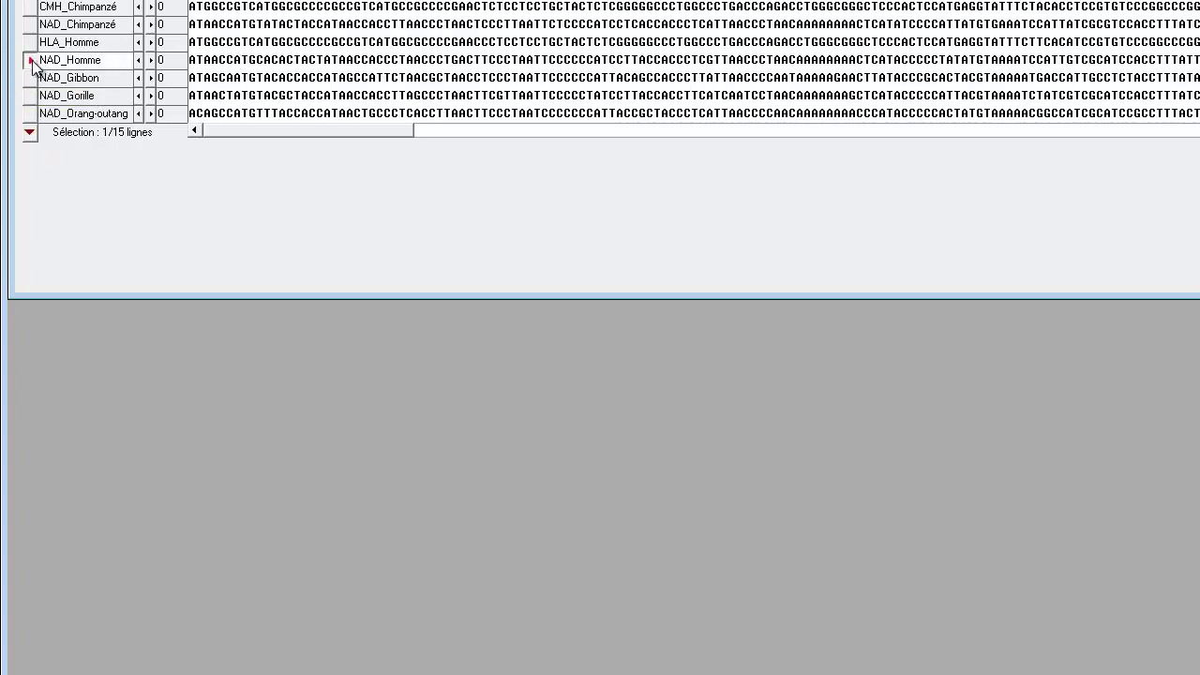
{"action": "left_click_drag", "start_coordinate": [33, 60], "coordinate": [32, 115]}
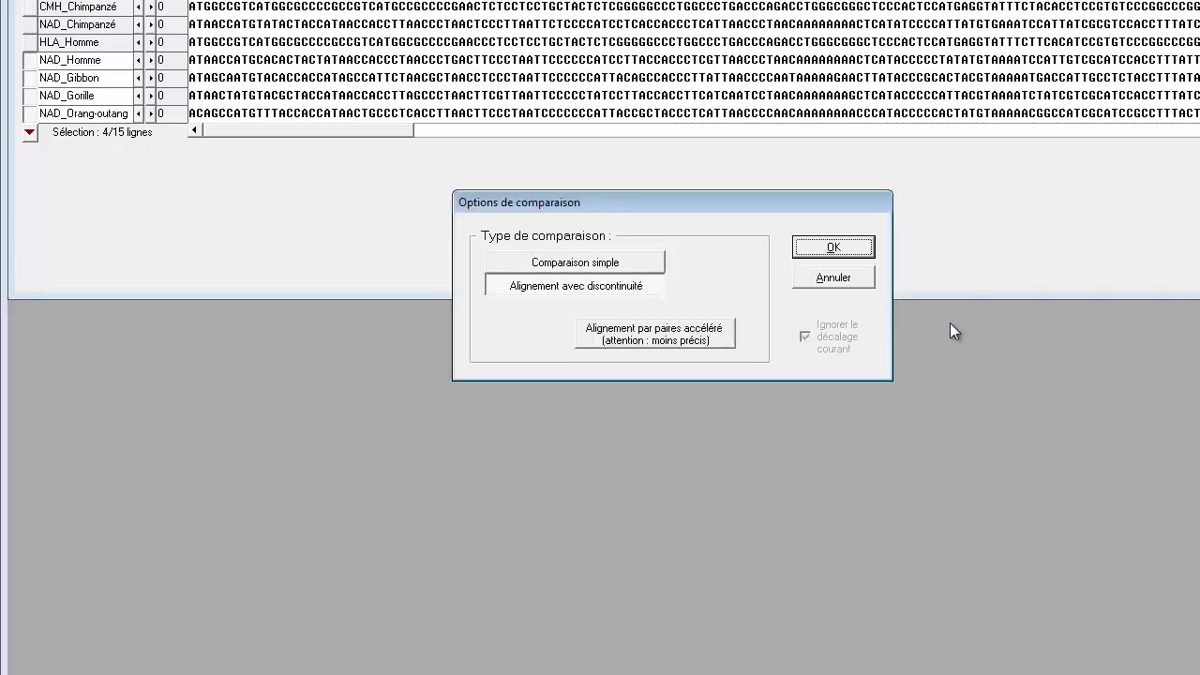
{"action": "left_click", "coordinate": [644, 325]}
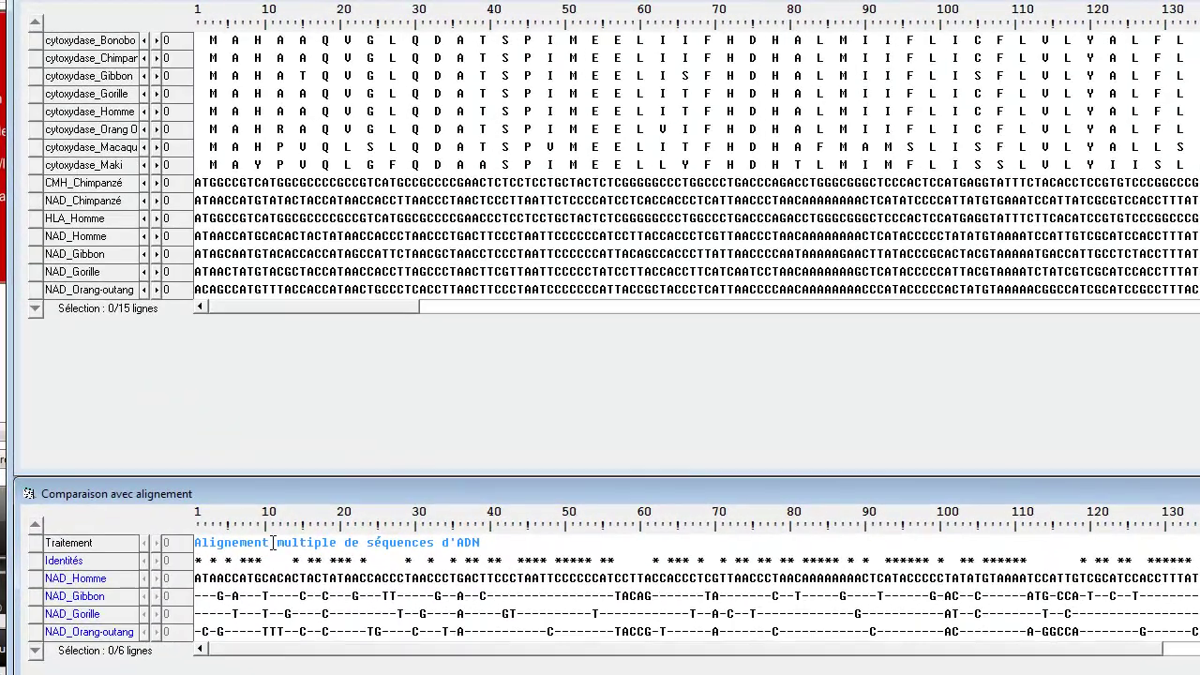
Step: Open the information on the DNA alignment and examine the NAD sequences' identity with the NAD_Homme reference
{"action": "double_click", "coordinate": [272, 544]}
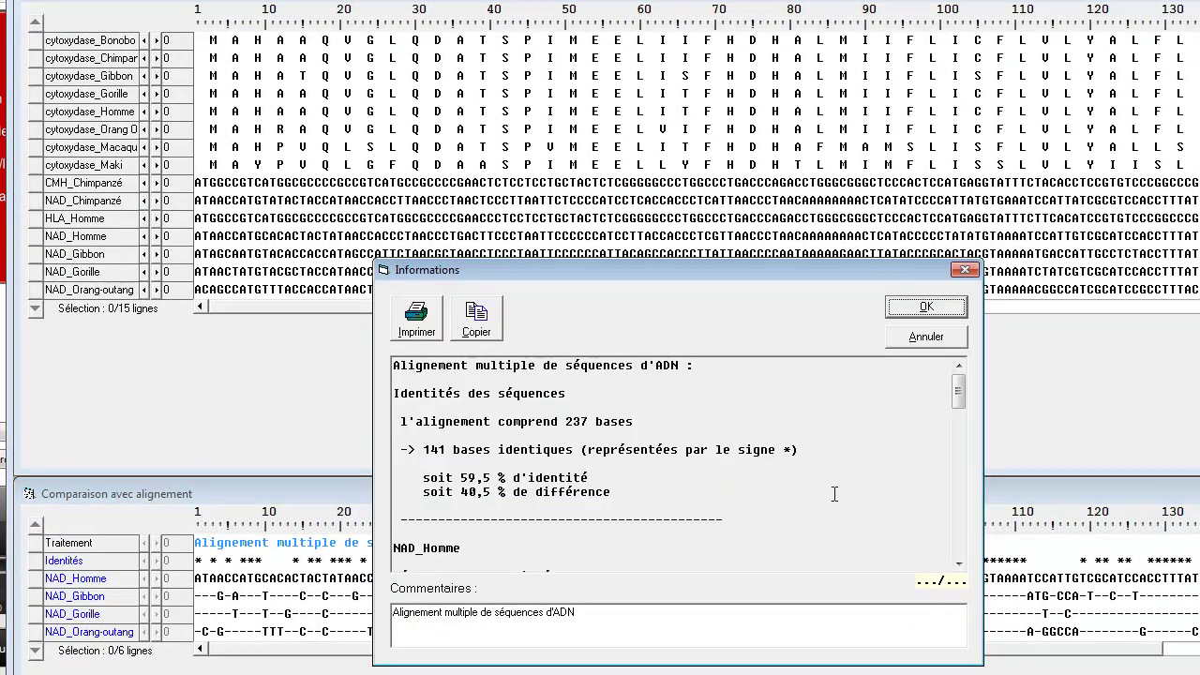
{"action": "left_click_drag", "start_coordinate": [958, 393], "coordinate": [956, 462]}
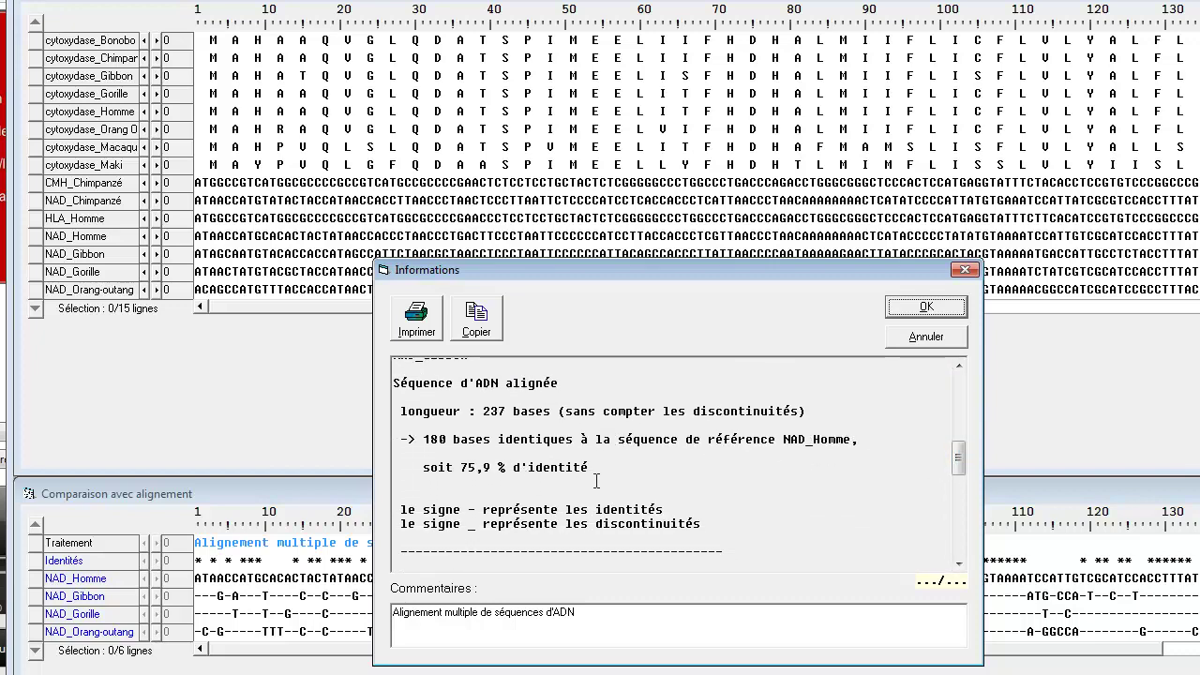
{"action": "left_click_drag", "start_coordinate": [957, 456], "coordinate": [959, 496]}
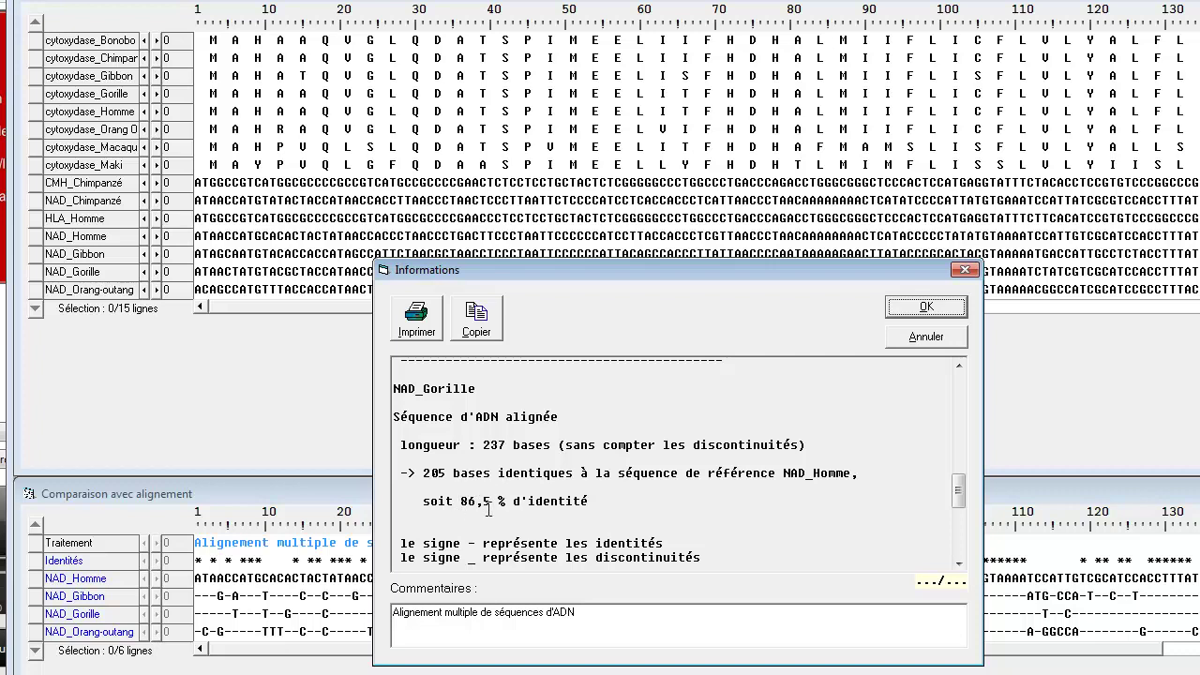
Step: Dismiss the DNA alignment information and close the NAD comparison window without saving its data
{"action": "left_click", "coordinate": [908, 317]}
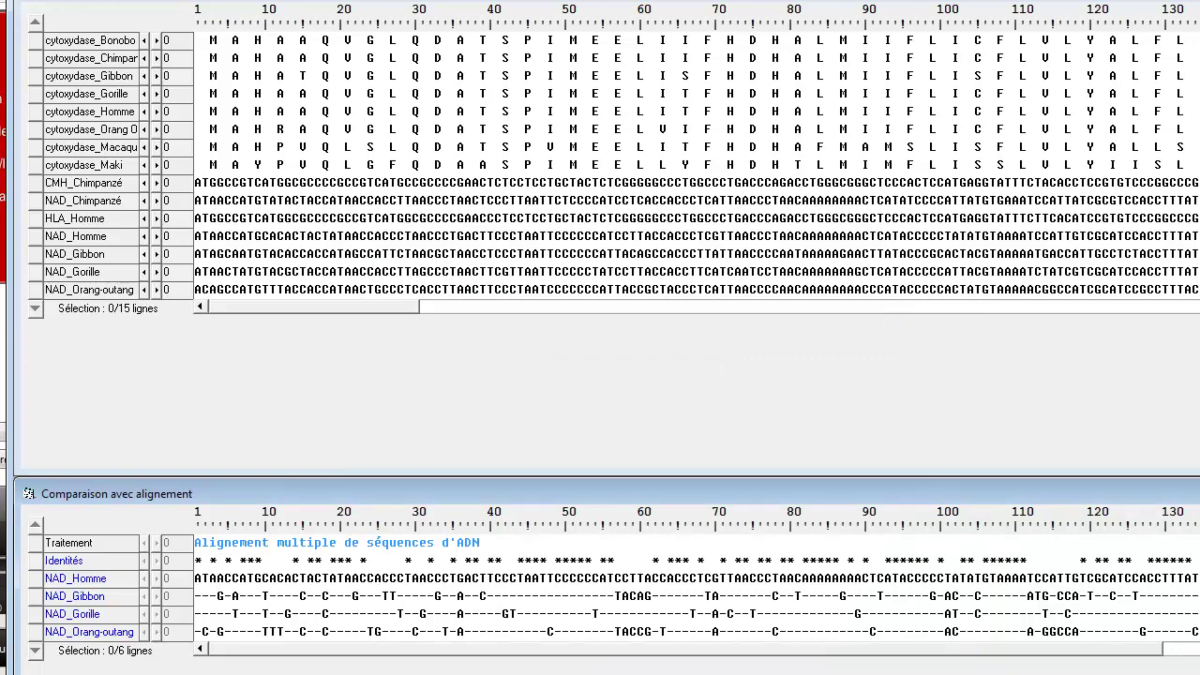
{"action": "key", "text": "ctrl+F4"}
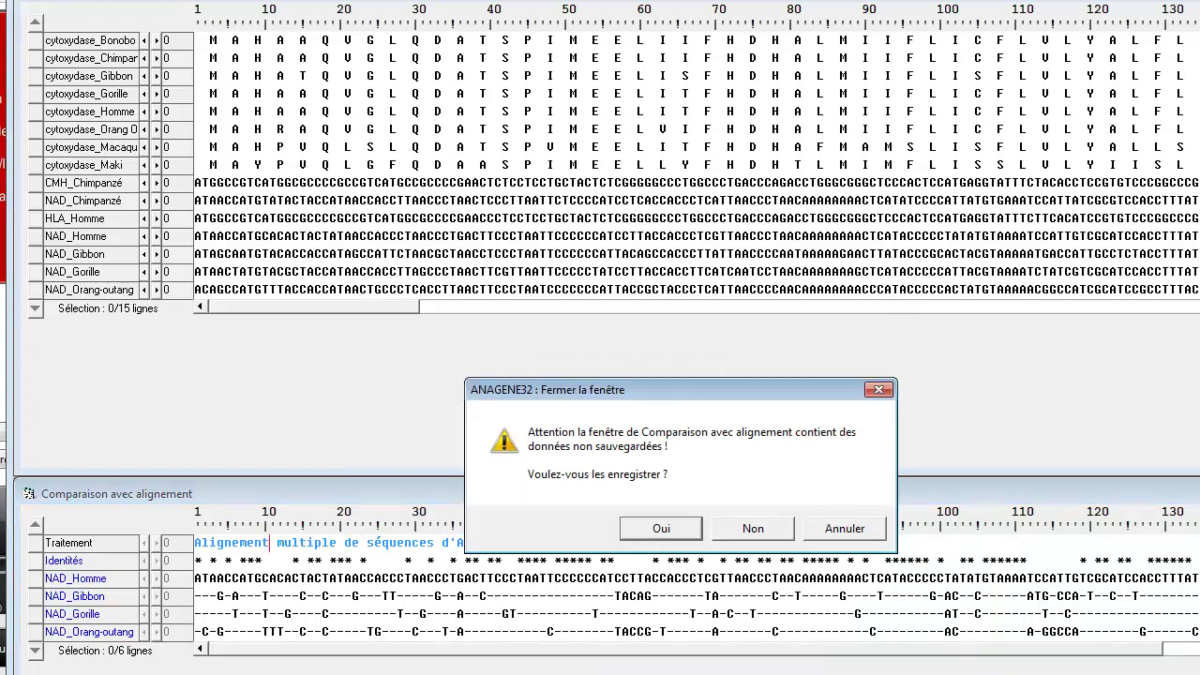
{"action": "left_click", "coordinate": [780, 527]}
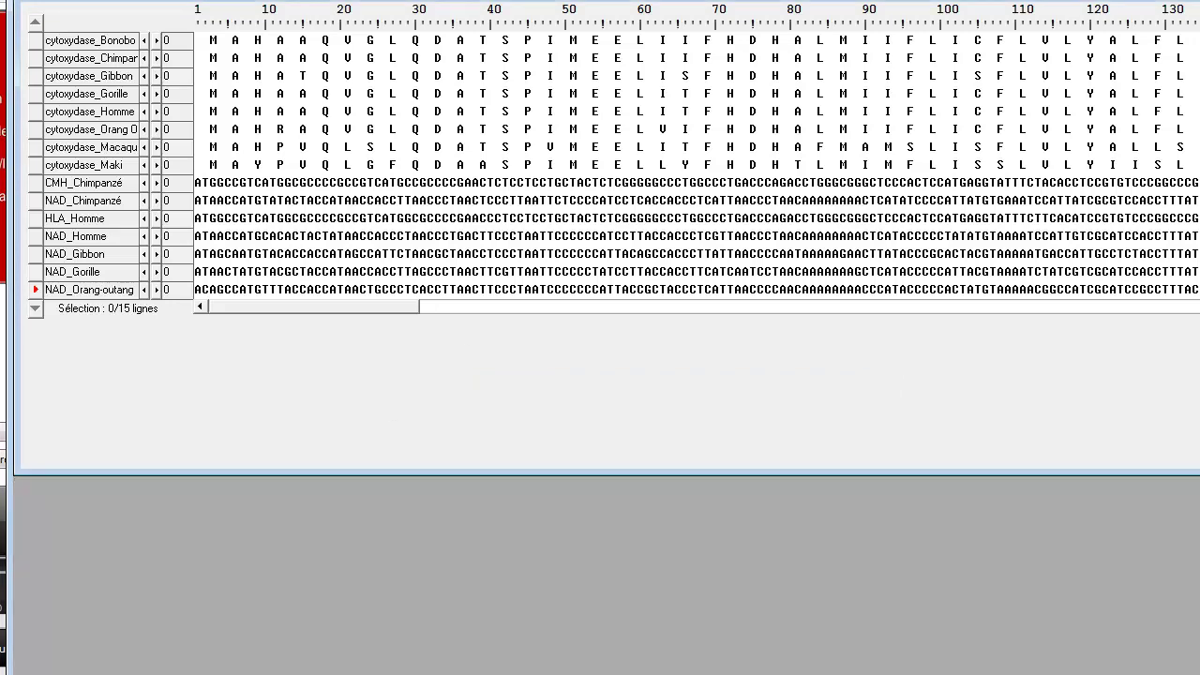